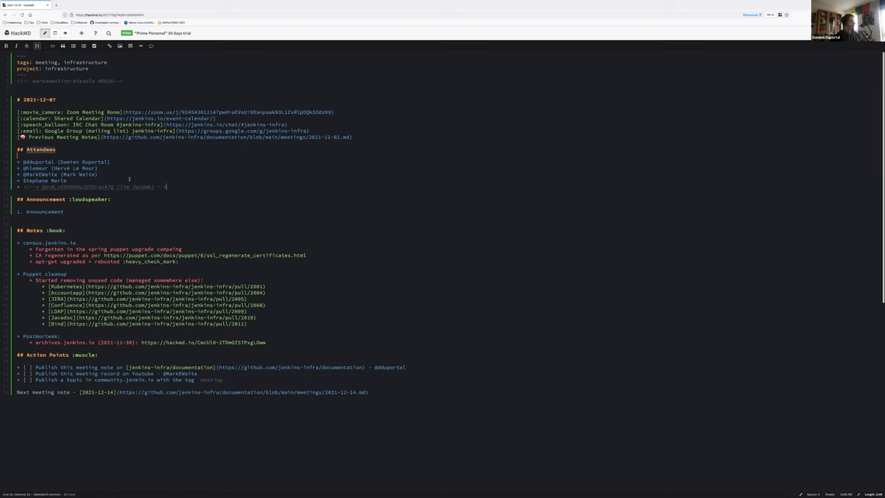
Step: Add the announcement item 'Weekly release 2.324 in progress. needs release checklist to confirm'
double_click(46, 212)
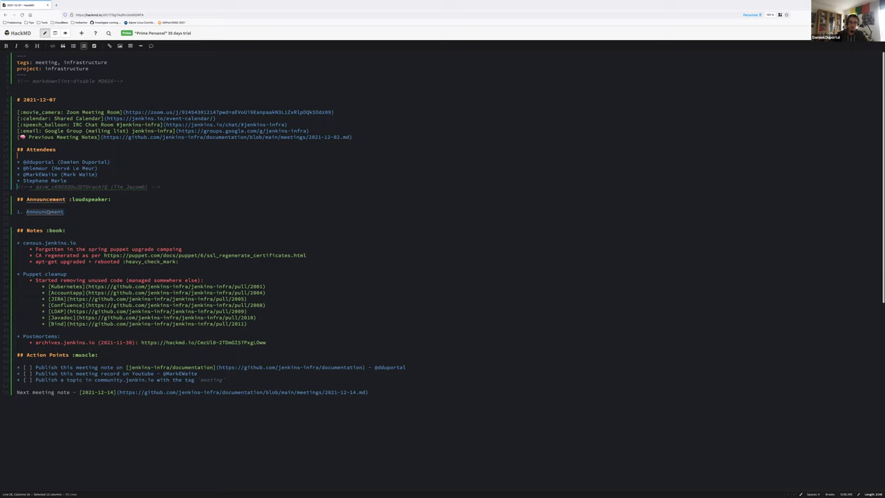
triple_click(46, 212)
double_click(45, 211)
key(Return)
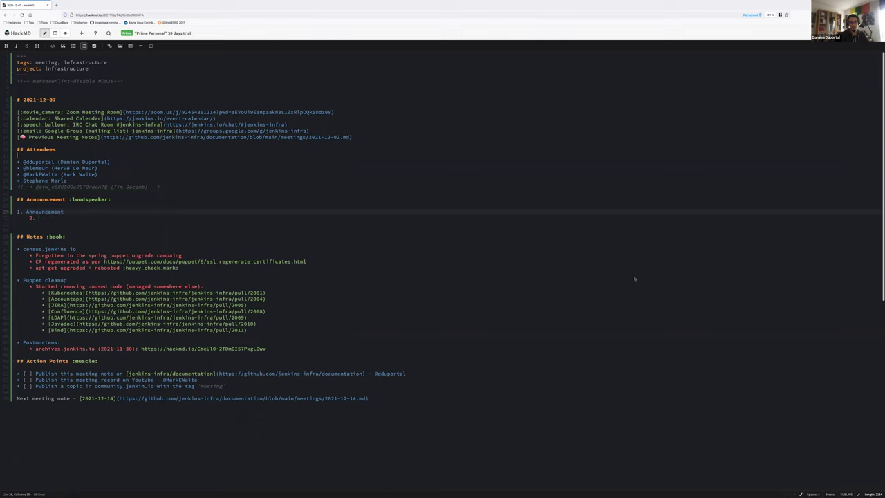
text(wEEKLY)
key(ctrl+shift+Left)
text(Weekly release 2.325)
key(BackSpace)
text(4 in progress. needs release checklist)
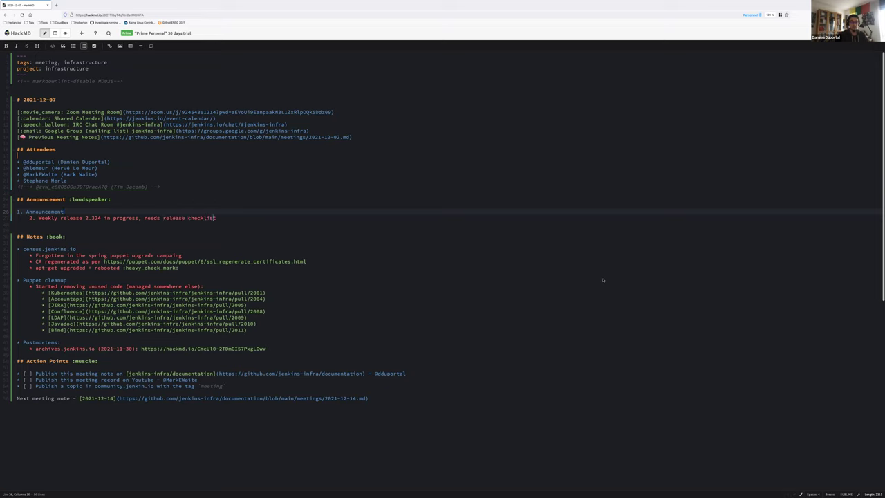
text( to confirm)
Step: Start a third announcement item reading 'Election'
key(Return)
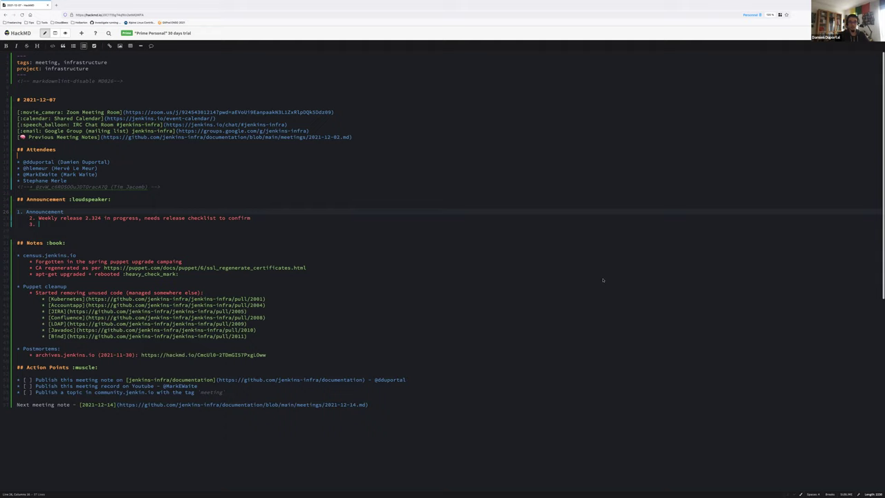
text(Election)
click(621, 298)
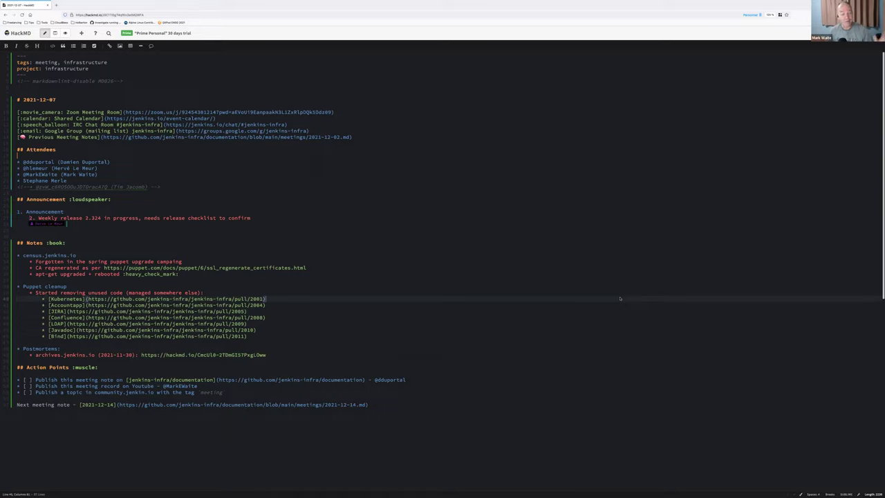
Step: Search 'blog jenkins', open the 2021 elections results post on the Jenkins Community Blog, and copy its URL
key(ctrl+t)
text(blog)
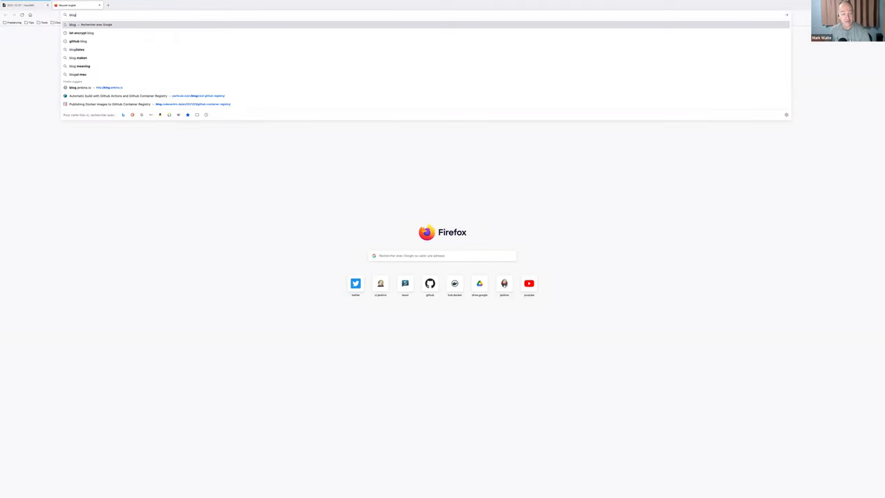
text( jenkins)
key(Return)
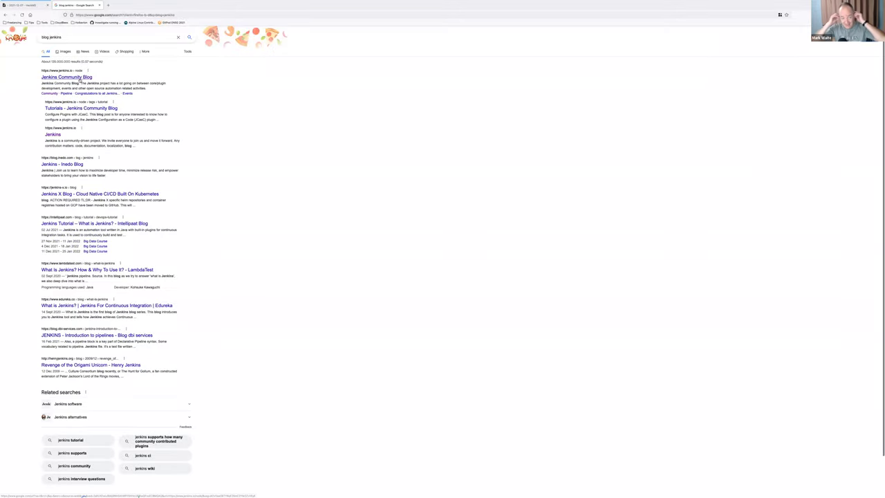
click(80, 78)
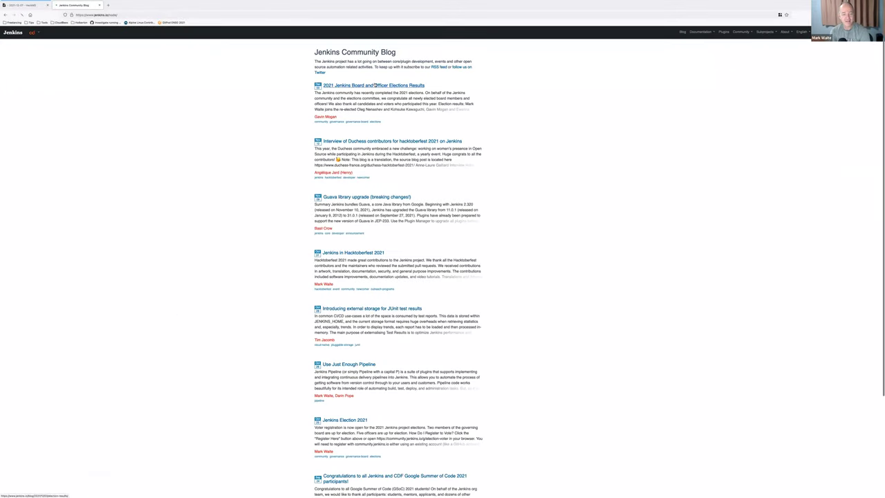
click(376, 84)
click(204, 14)
click(183, 173)
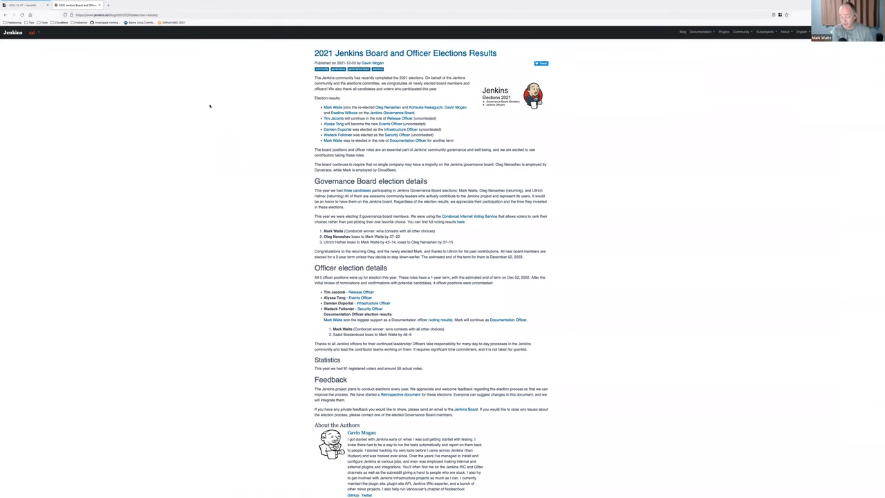
key(ctrl+plus)
key(ctrl+plus)
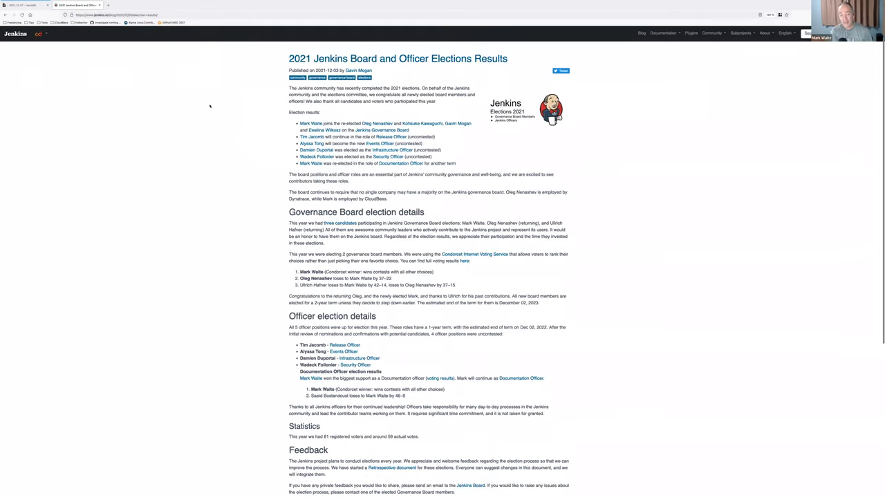
click(18, 8)
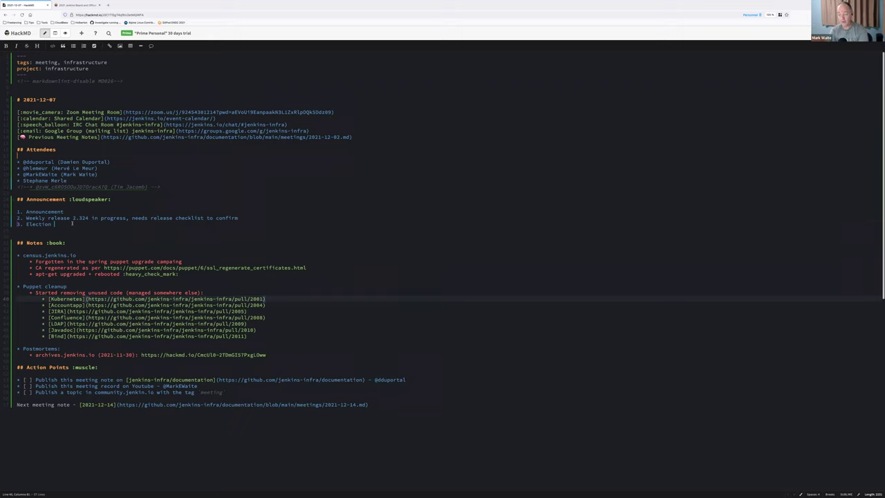
Step: Paste the election post URL in parentheses after 'Election' in announcement item 3
text(()
text(https://www.jenkins.io/blog/2021/12/03/election-results/)
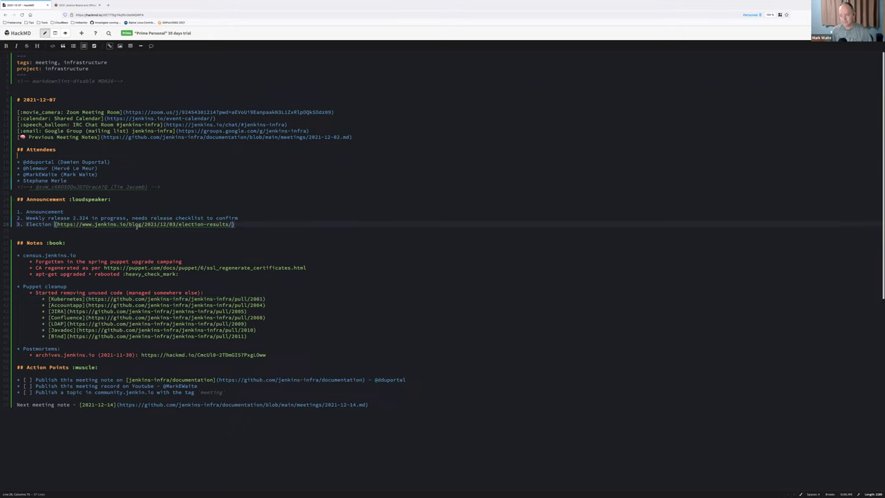
click(156, 237)
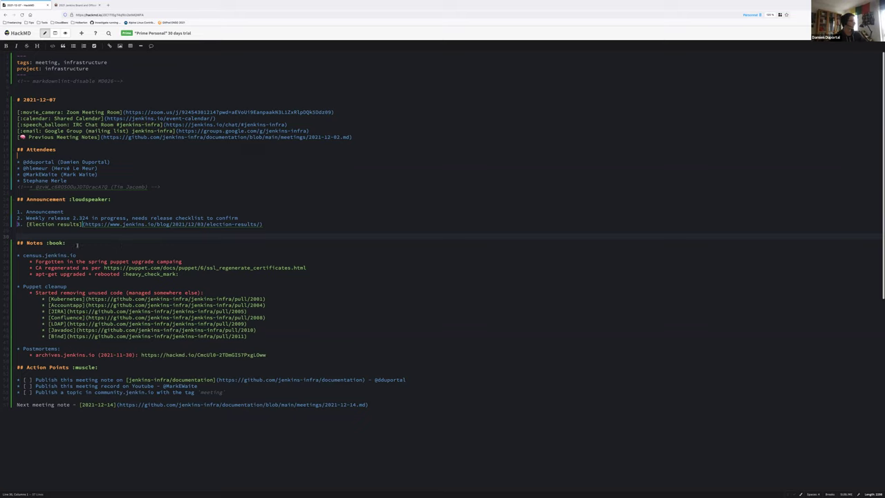
key(Down)
key(Down)
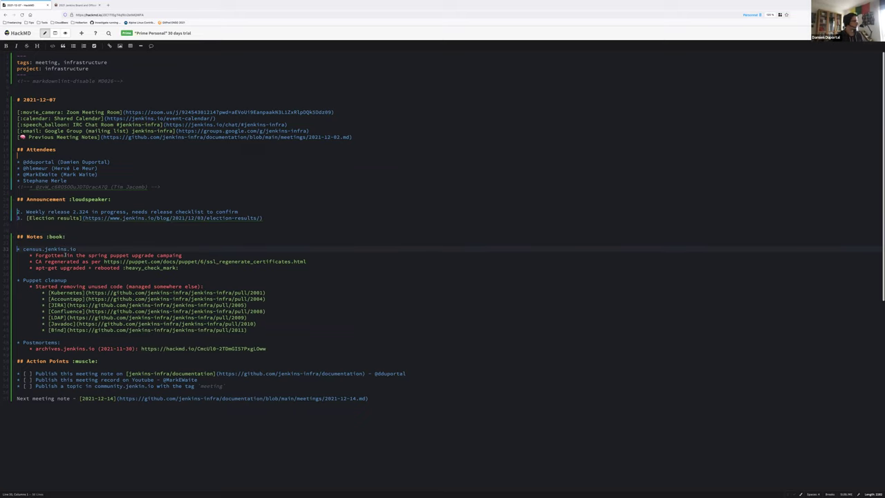
Step: Add an 'Accelerating build and test' note with Gradle Enterprise and Launchable as sub-bullets
shift+click(256, 332)
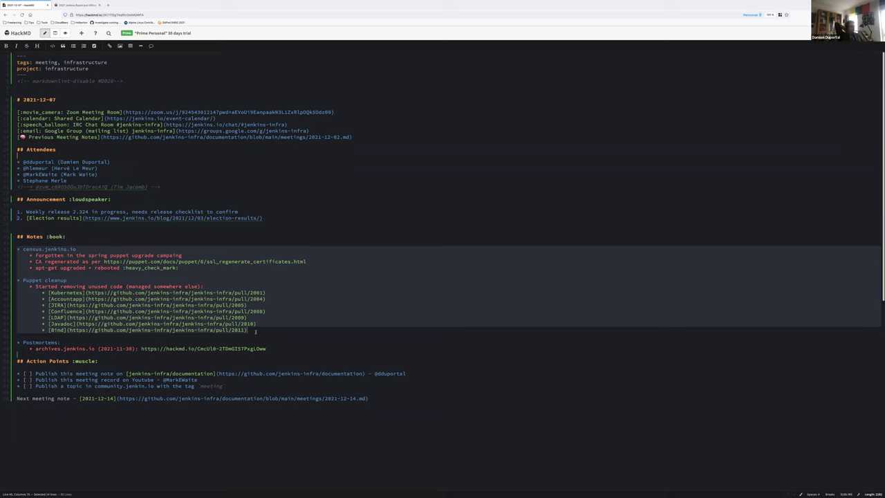
key(Return)
text(* Gradle Enterprise and Launchable)
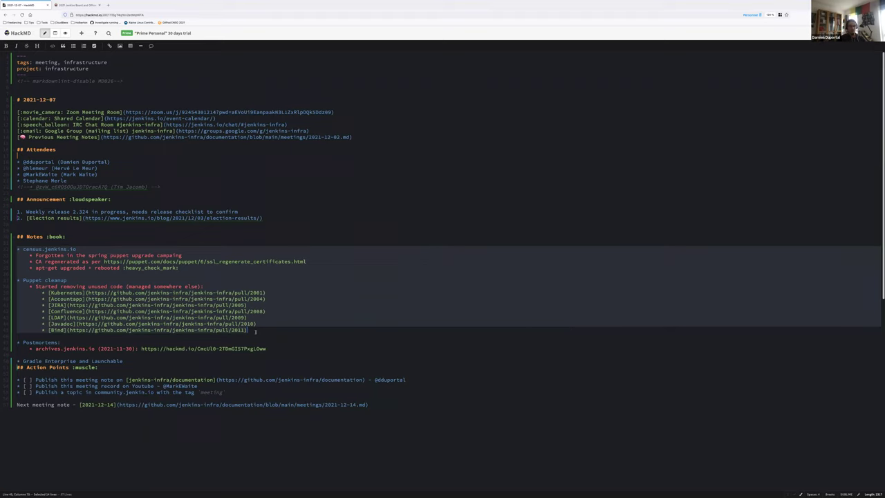
key(Return)
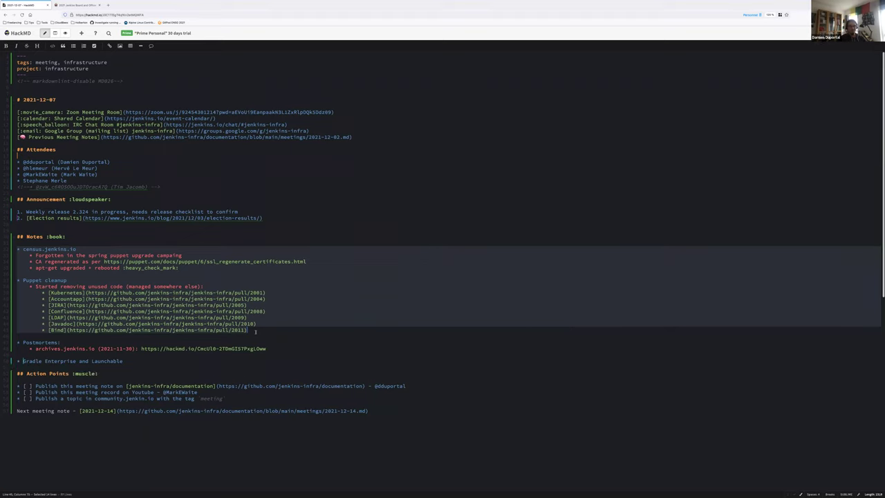
text(Acceler)
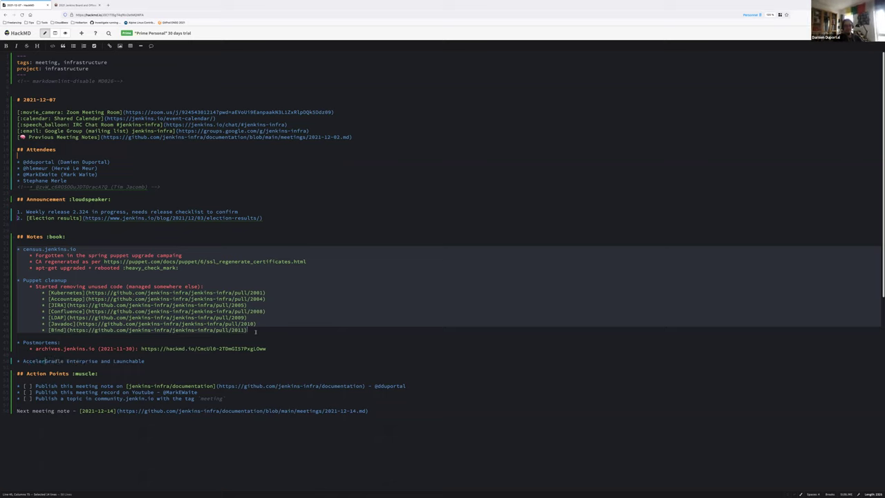
text(ating)
text(build and test)
key(Return)
key(Tab)
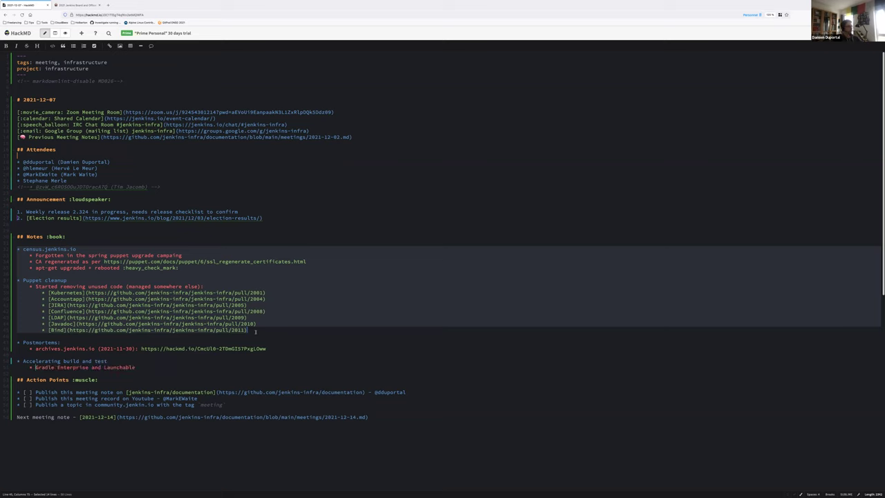
key(BackSpace)
key(BackSpace)
key(BackSpace)
key(BackSpace)
key(Return)
key(Up)
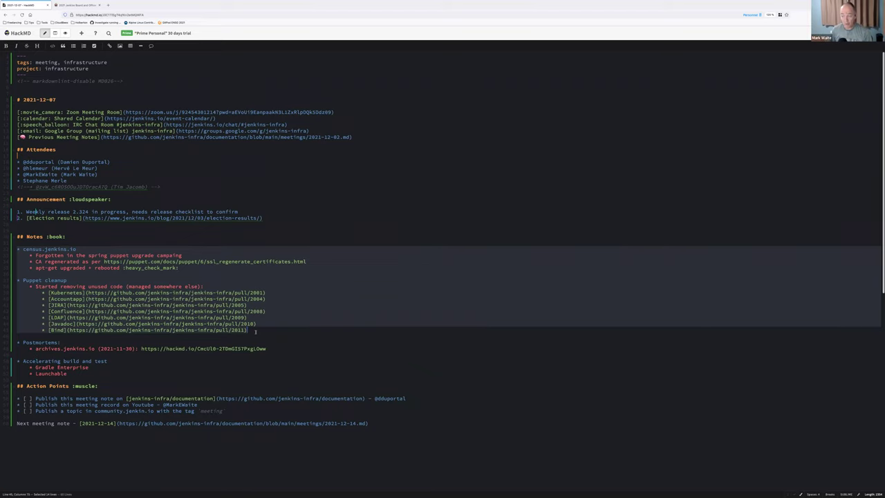
Step: Add a 'What does it do?' sub-item under the apt-get upgrade note
click(182, 267)
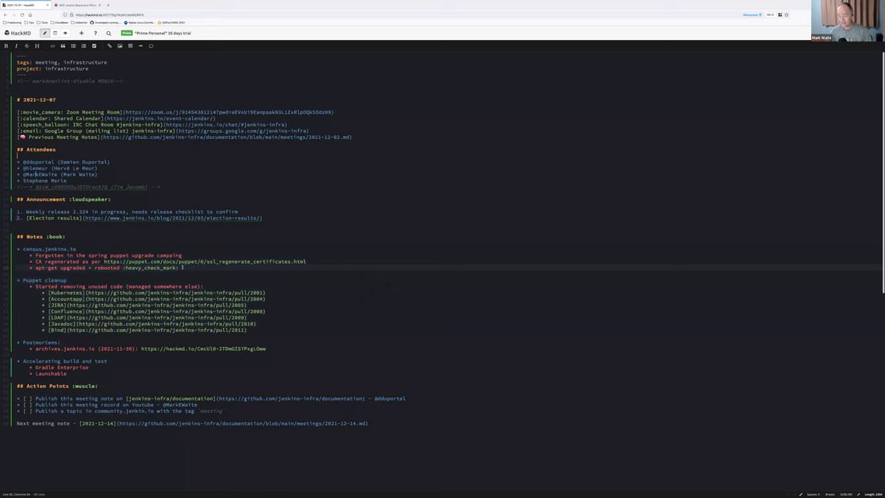
key(Return)
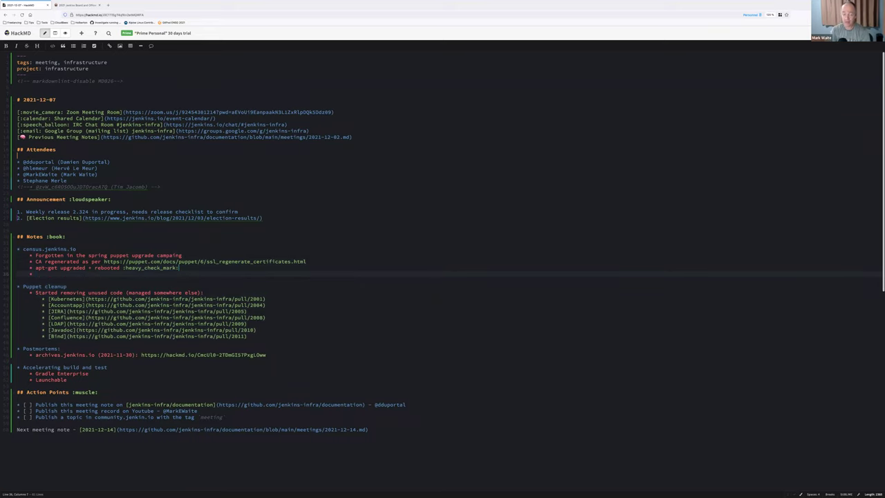
text(What does it do?)
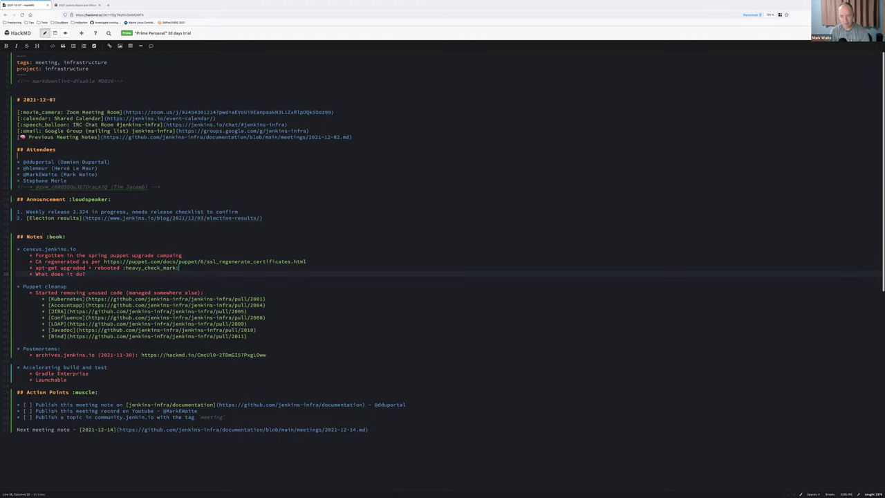
Step: Open the jenkins-infra/runbooks repo in a Personal container tab and copy the census folder's URL
key(ctrl+t)
text(github)
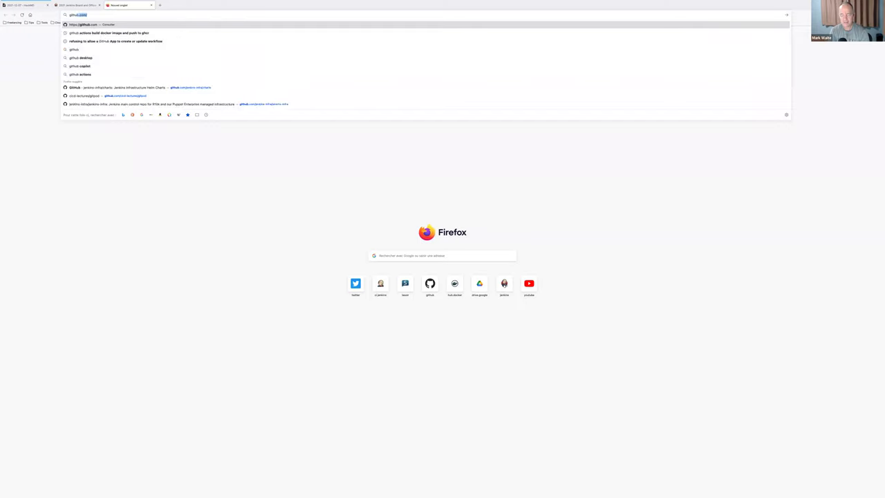
text(com/jenkins-infra/runbooks)
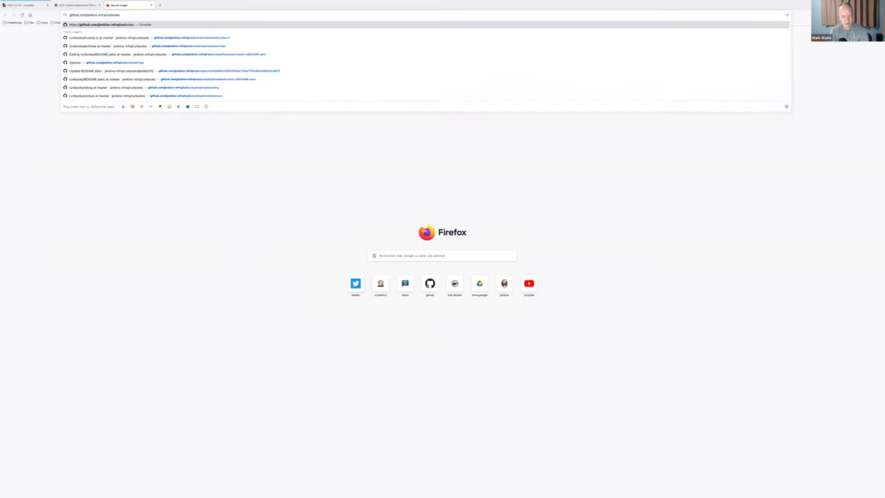
key(Return)
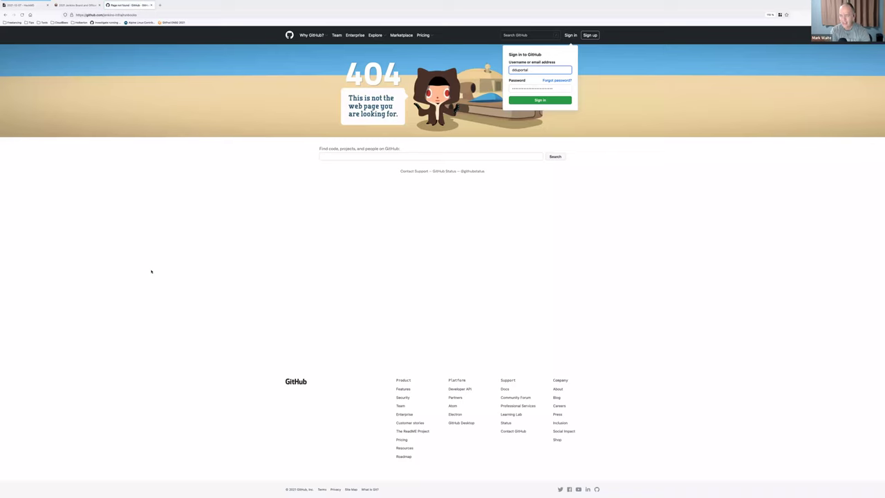
right_click(119, 6)
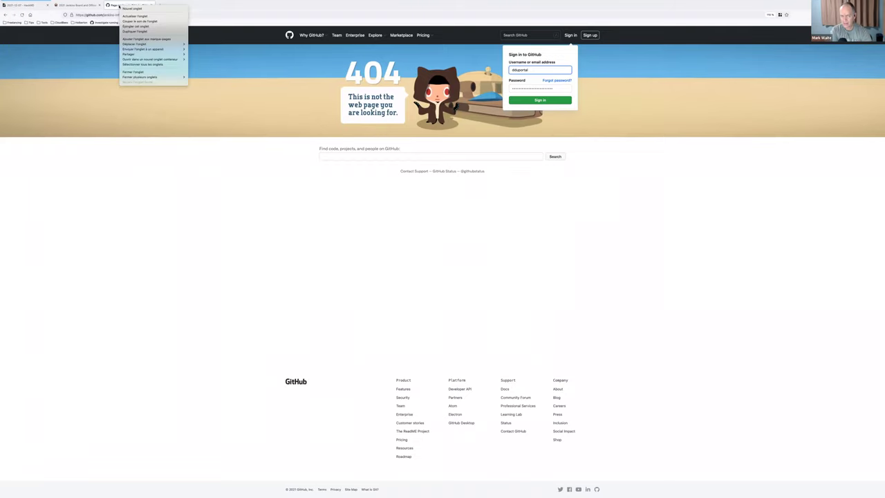
mouse_move(173, 60)
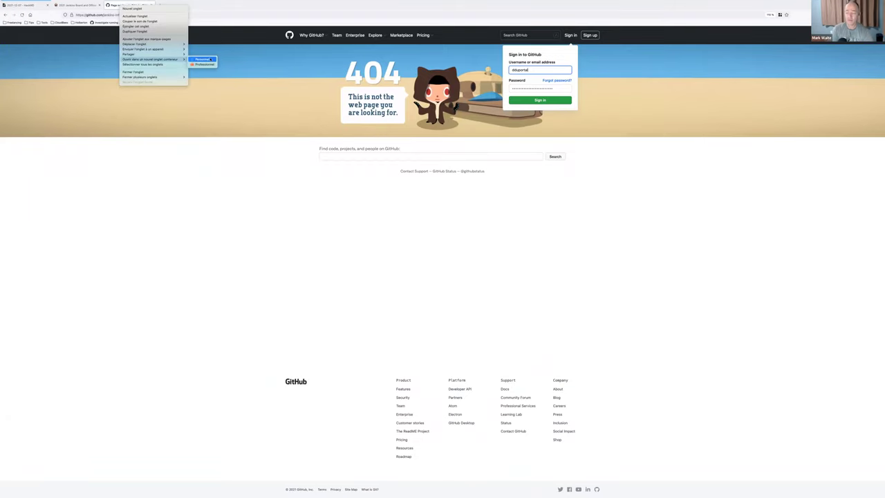
click(202, 59)
click(134, 5)
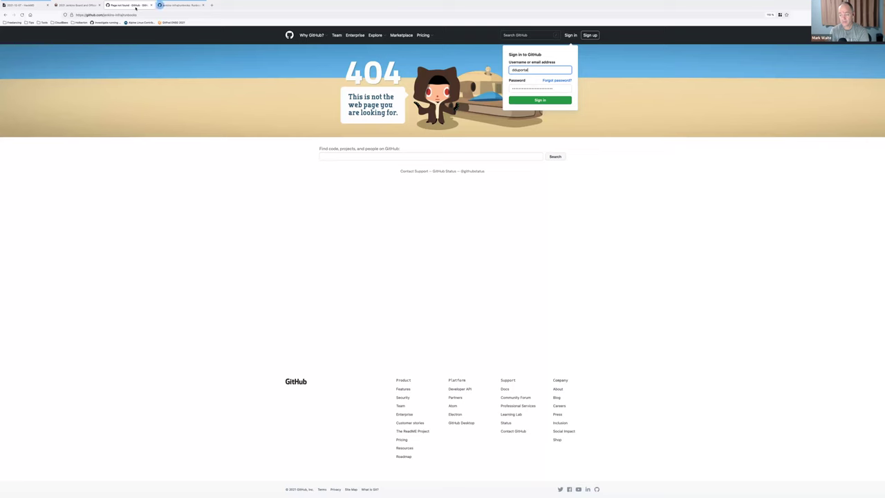
middle_click(136, 7)
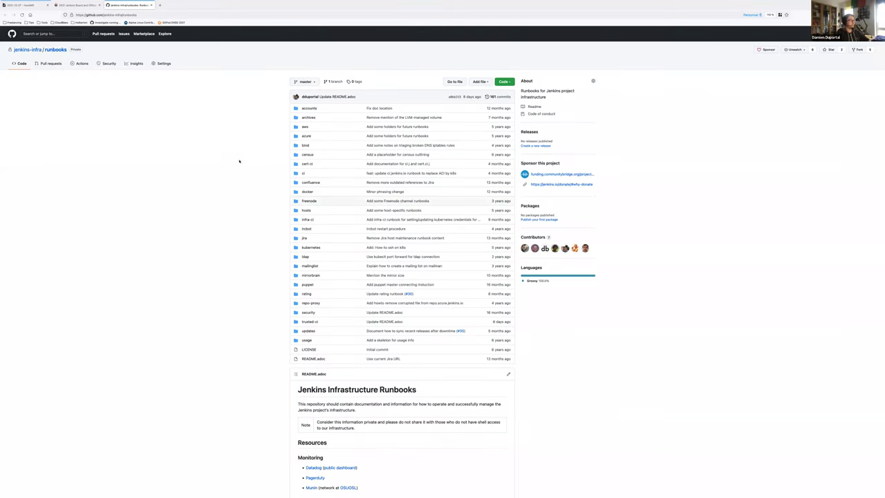
click(308, 155)
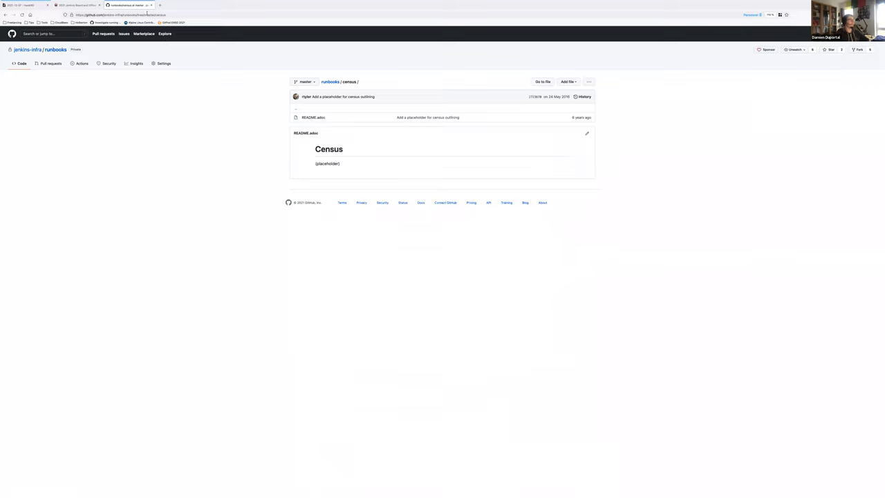
click(146, 14)
key(ctrl+c)
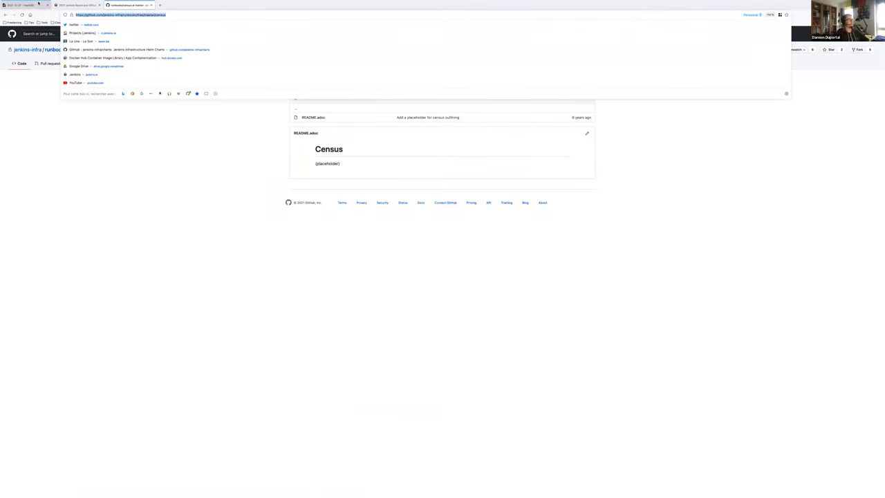
Step: Paste the census runbook URL in parentheses after 'What does it do?'
click(32, 4)
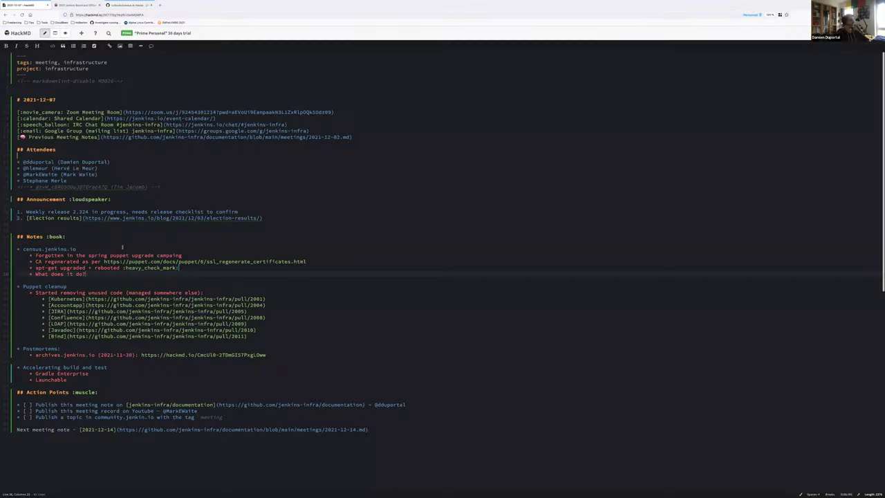
text(()
key(ctrl+v)
text())
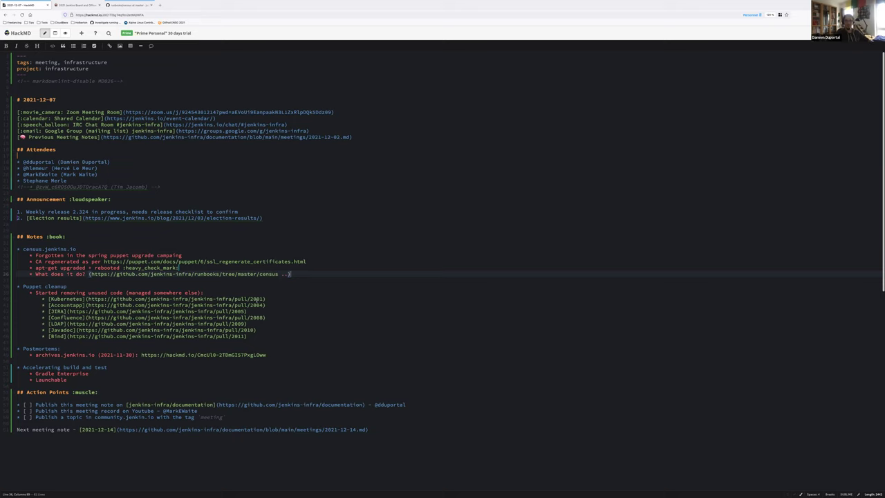
Step: Append a dash and an @-mention of the owning attendee to 'Accelerating build and test'
click(108, 367)
text(- Mark Waite)
key(ctrl+shift+Left)
key(ctrl+shift+Left)
text(@Mark)
key(Return)
key(ctrl+shift+Left)
key(ctrl+shift+Left)
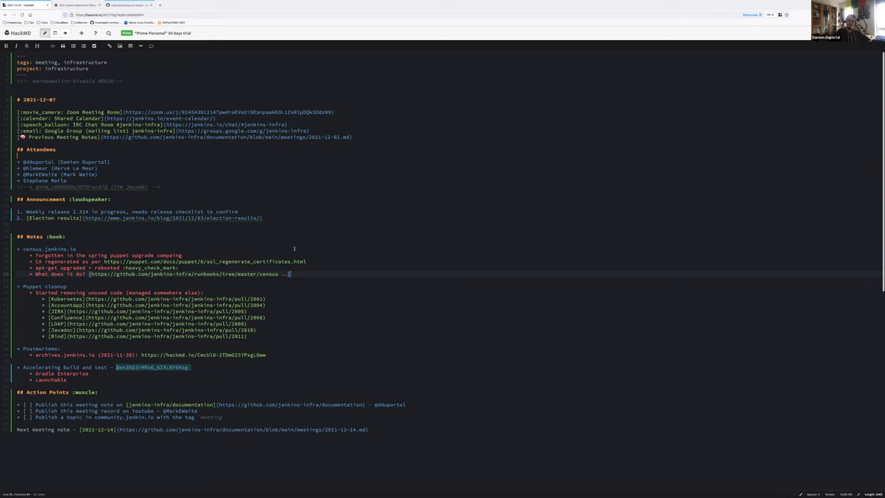
key(BackSpace)
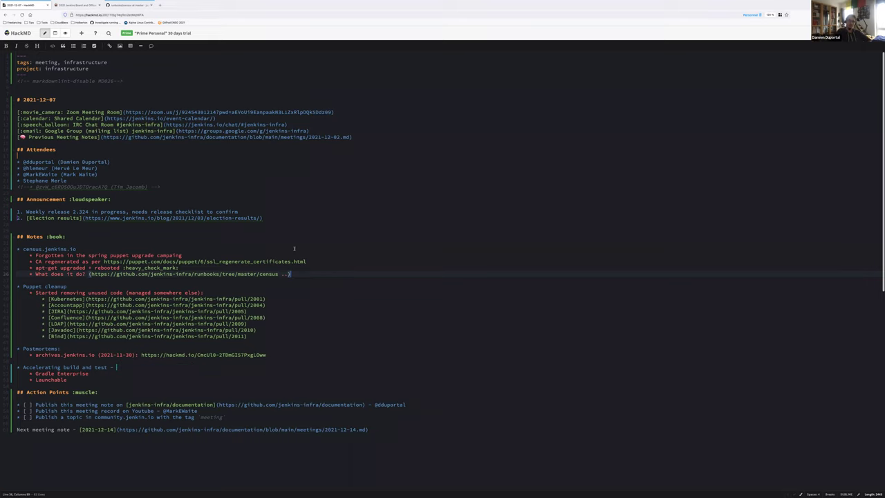
text(@MarkEWaite)
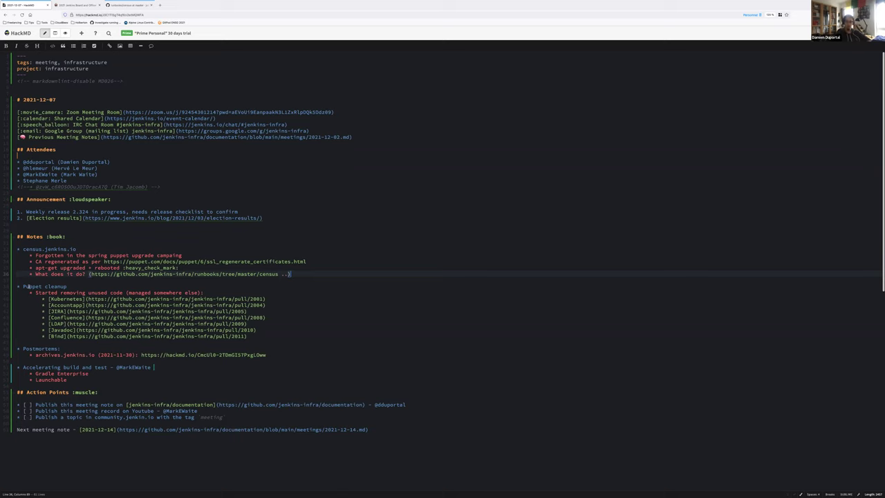
Step: Nest 'Pull requests are in the notes, removing roles and machines' under the Kubernetes item
key(Return)
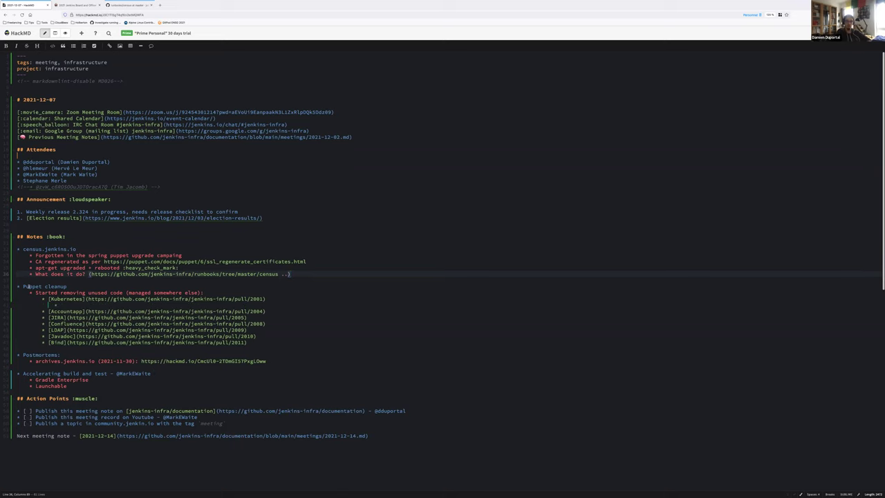
text(Pull requests are in the notes)
key(End)
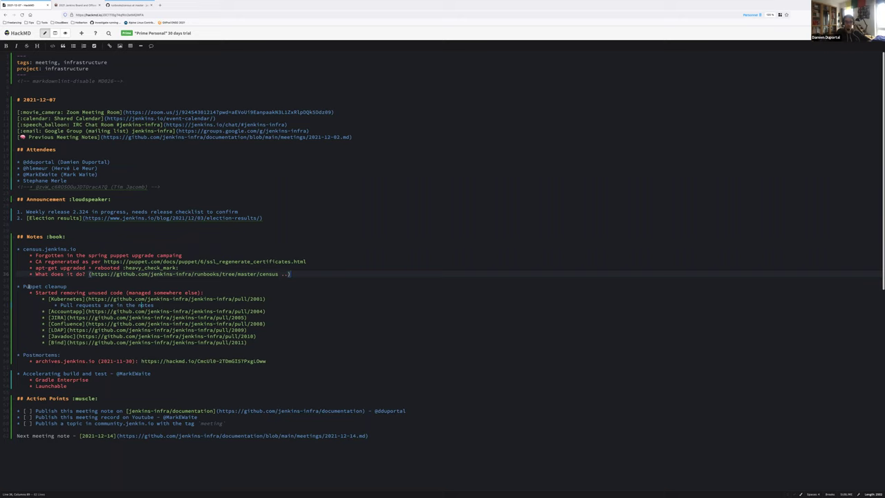
text(removing roles and machines)
key(Return)
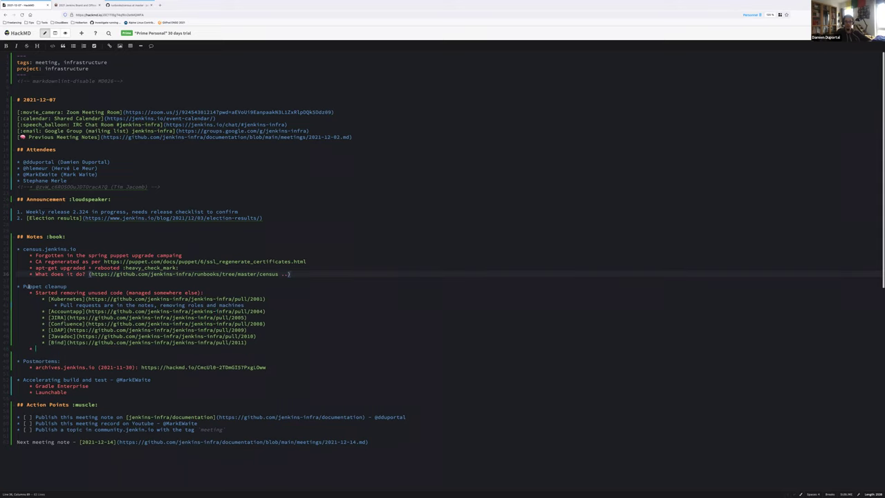
Step: Add 'Future upgrade of puppet testing and production' with test-environment, PDK and end-to-end testing sub-points
text(Future upgrade of puppet)
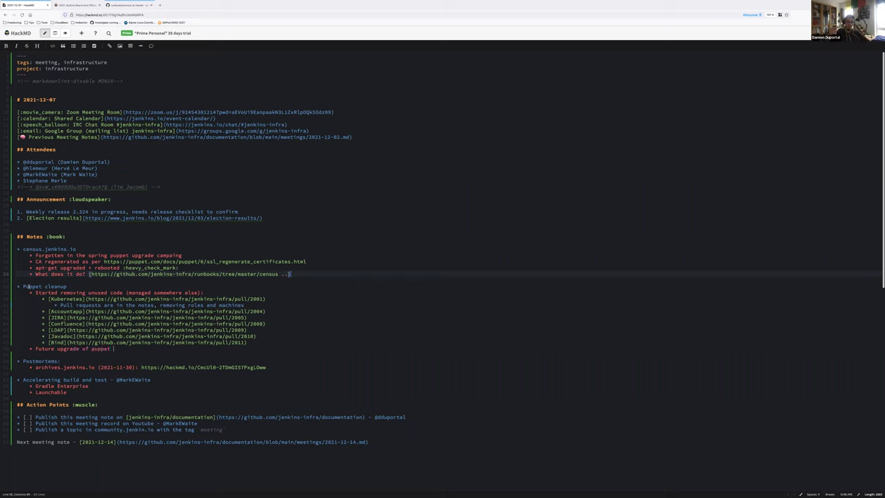
text( testing and production)
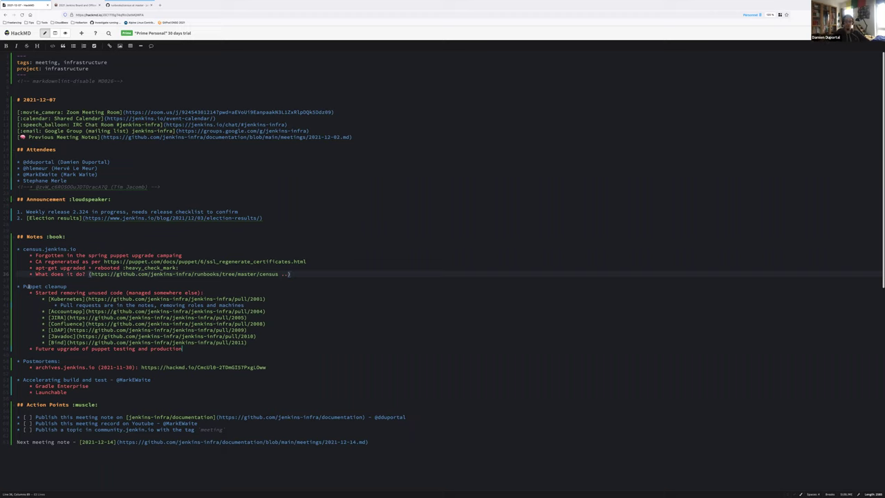
key(Return)
key(Tab)
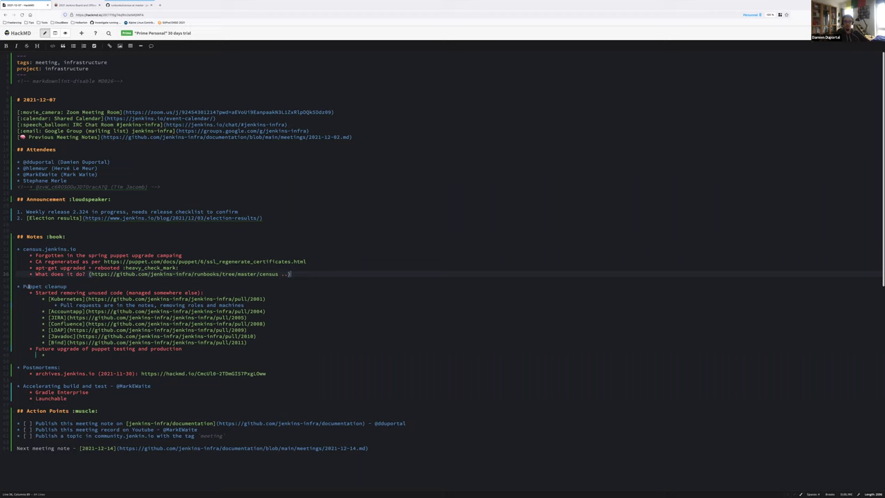
text(Test)
text( environmen)
text(t is too)
text(od)
text(ld)
key(Return)
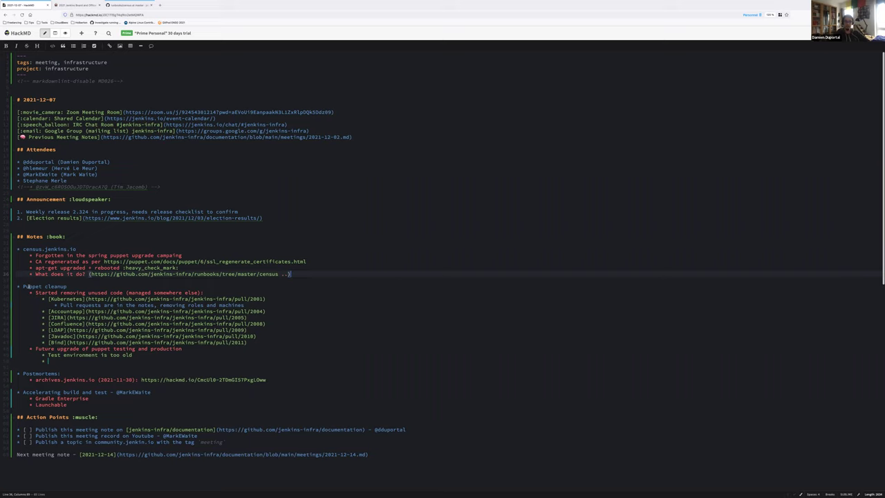
text(Switch to Puppet development kit for test)
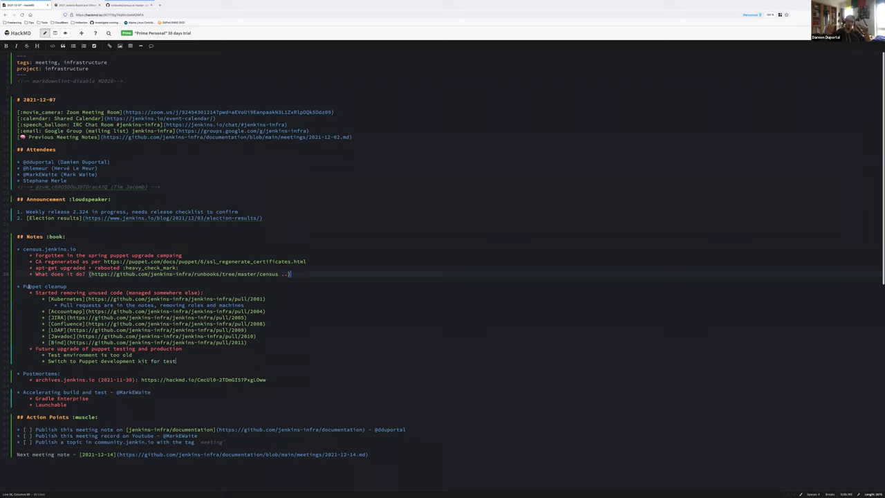
text(ing and roles)
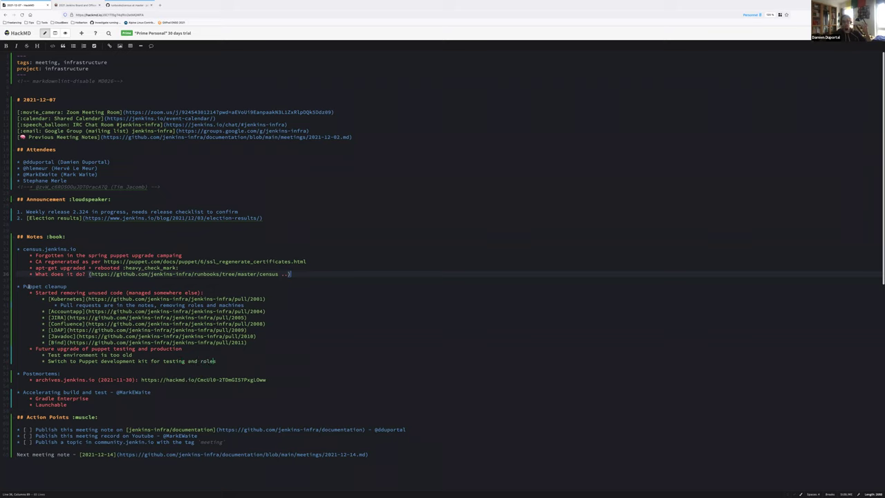
text(, profiles, Docker)
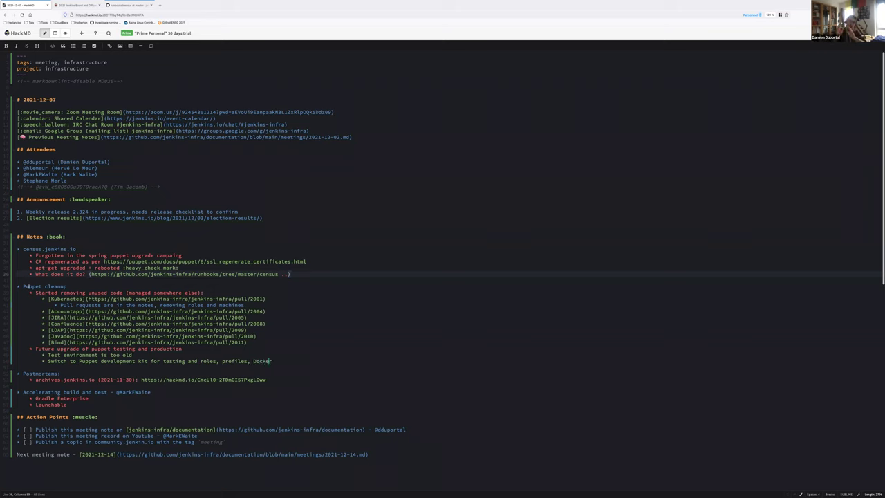
text( simulation)
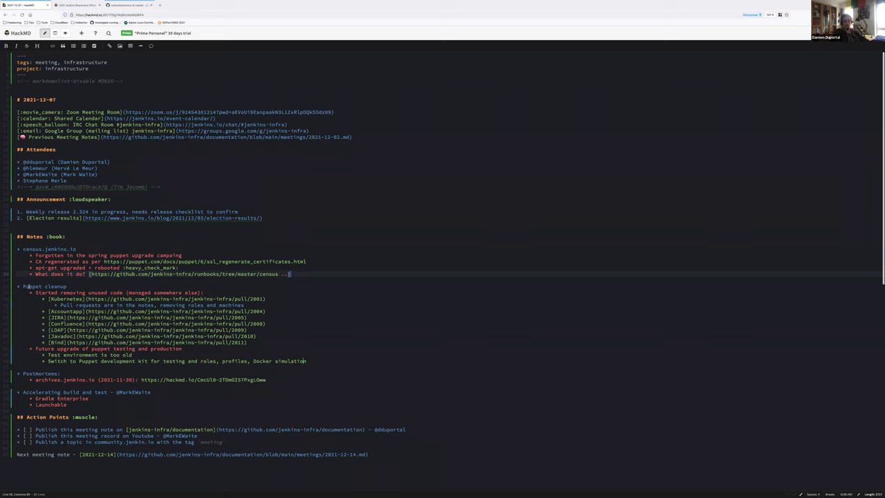
key(Return)
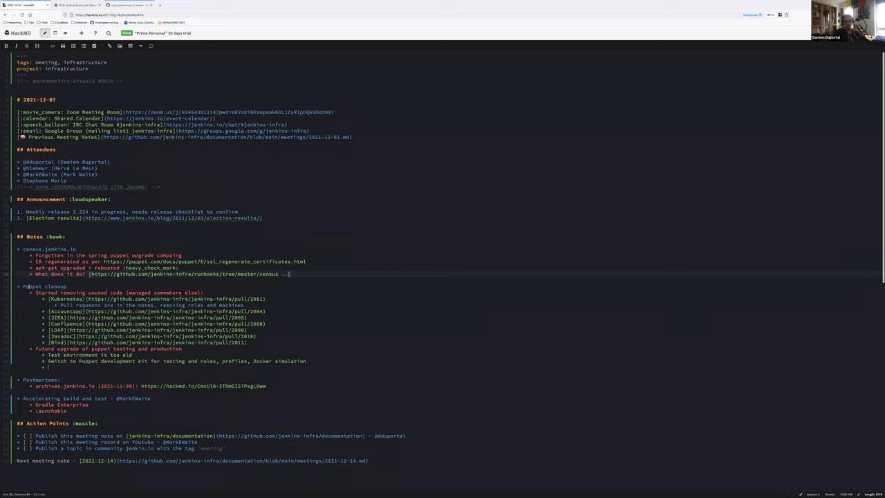
text(Destination - end ot)
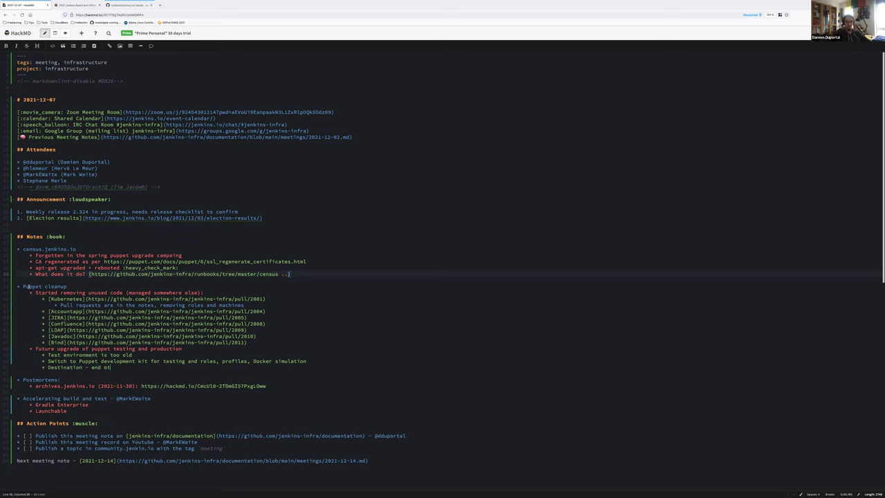
key(BackSpace)
key(BackSpace)
text(to end testing on master branch)
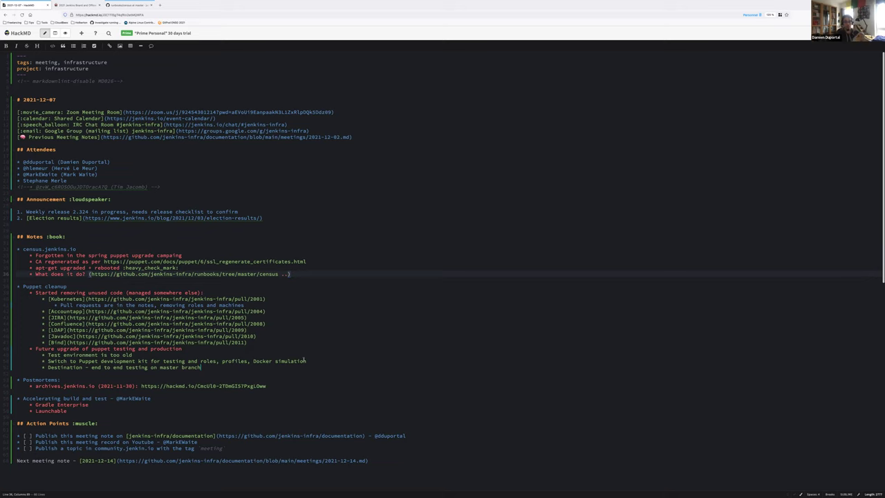
Step: Add a 'Why puppet?' item: machines Terraform can't manage, listing PowerPC and s390x
key(Return)
text(Why pip)
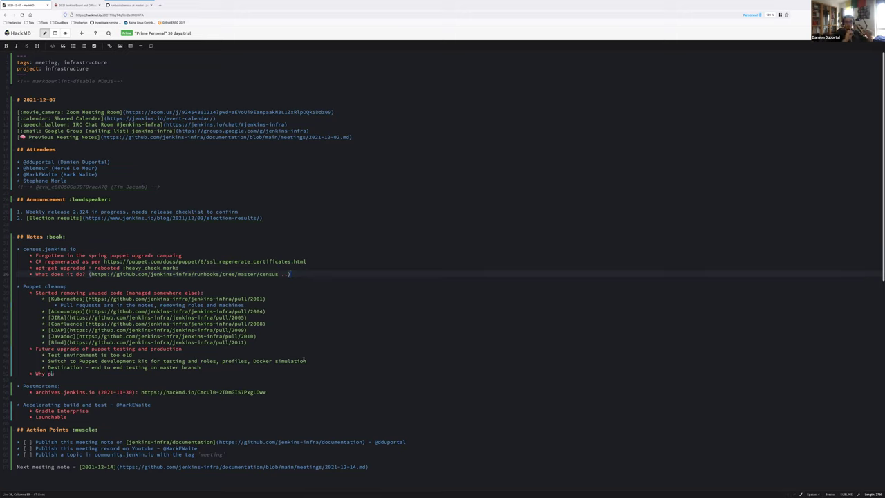
key(BackSpace)
key(BackSpace)
text(uppet?)
key(Return)
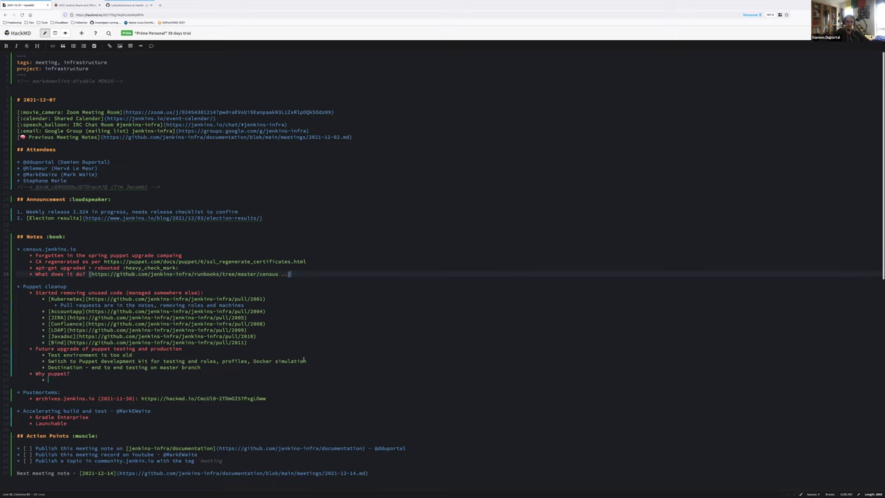
text(Several machines that can't be managed with Terraform)
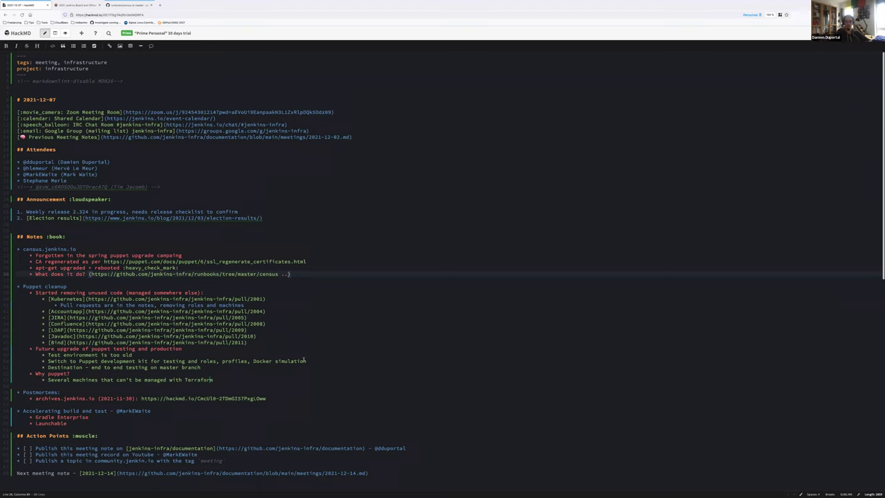
key(Return)
key(Tab)
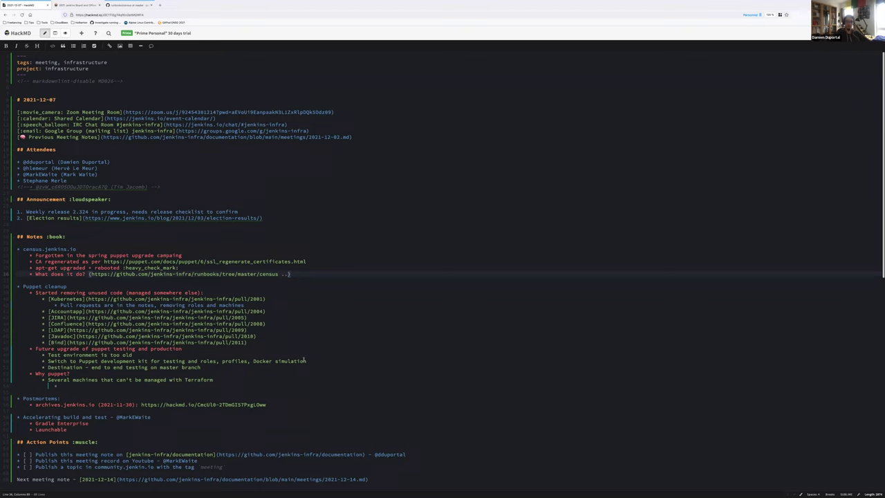
text(PowerPC)
key(Return)
text(s390)
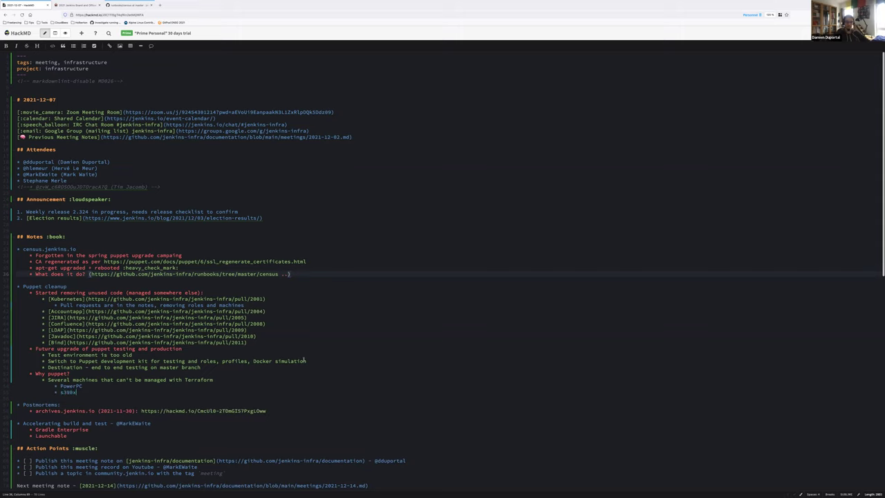
text(x)
Step: List 'OSU-OSL (old confluence, old Jira machines' and 'Static agent for trusted.ci update center cache'
key(Return)
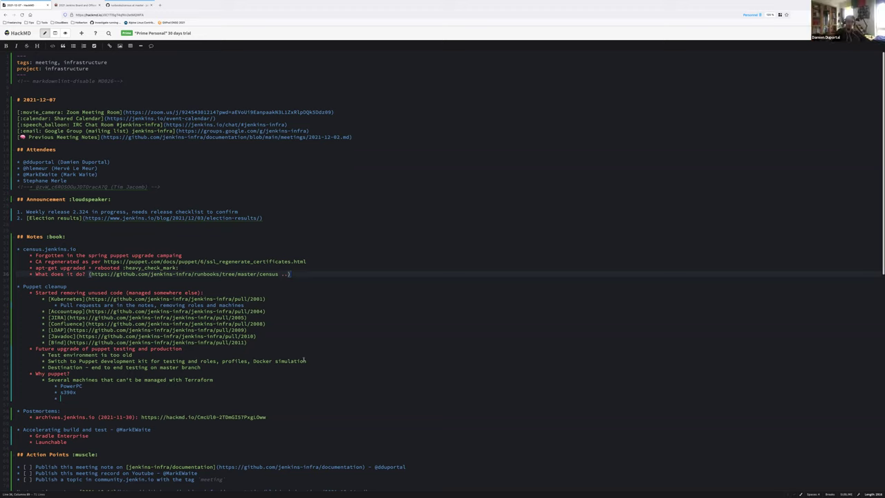
text(OSU-OS)
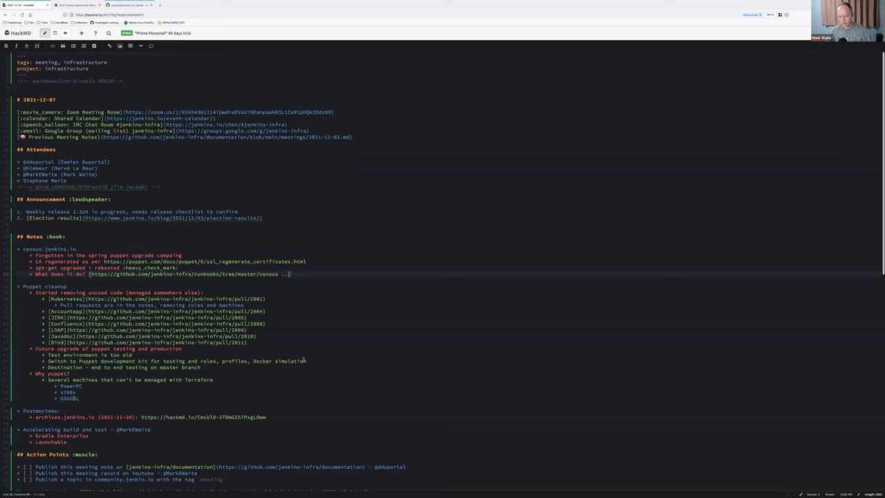
text(L)
key(Left)
key(Left)
key(Left)
text(-)
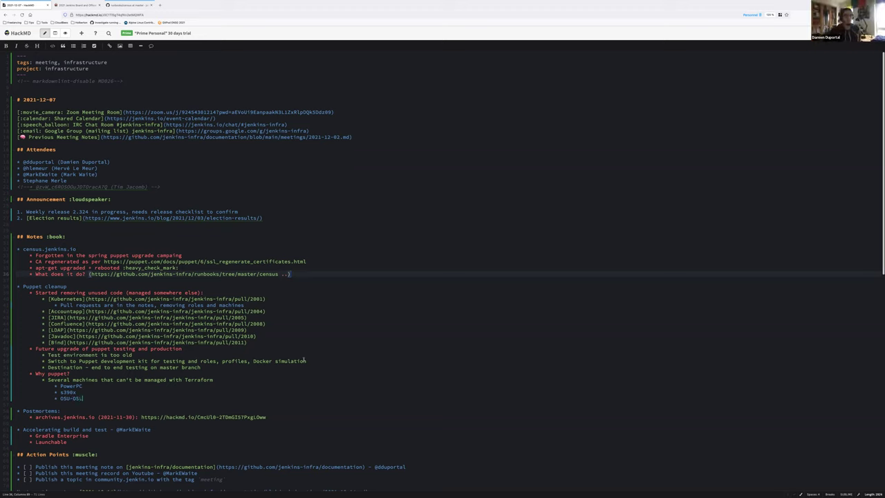
key(End)
text((old confluence, old Jira machines)
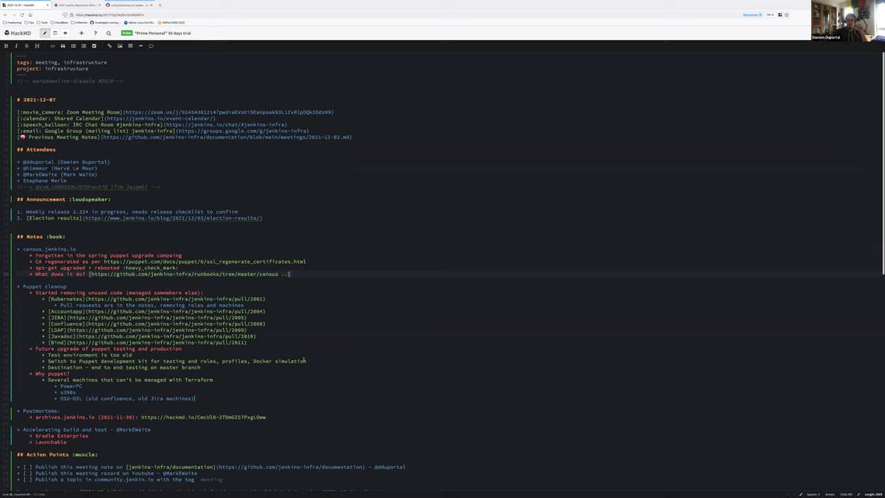
key(Return)
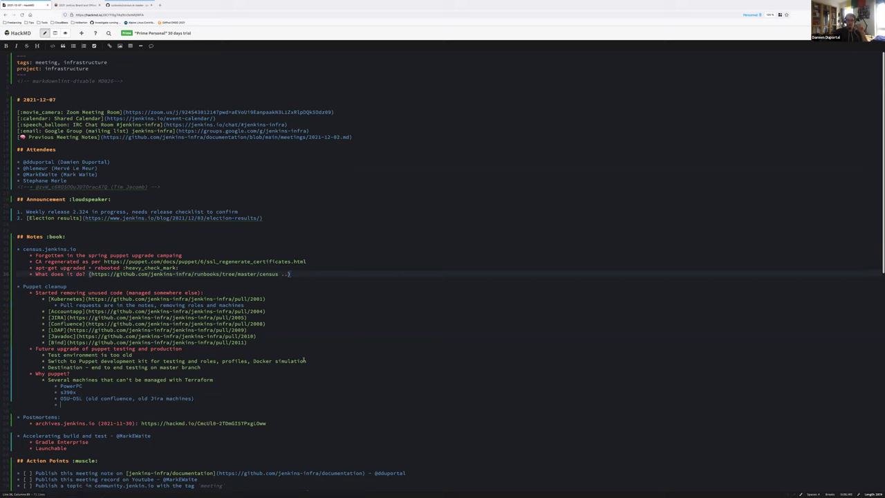
text(Static agent for trusted.ci update center cache)
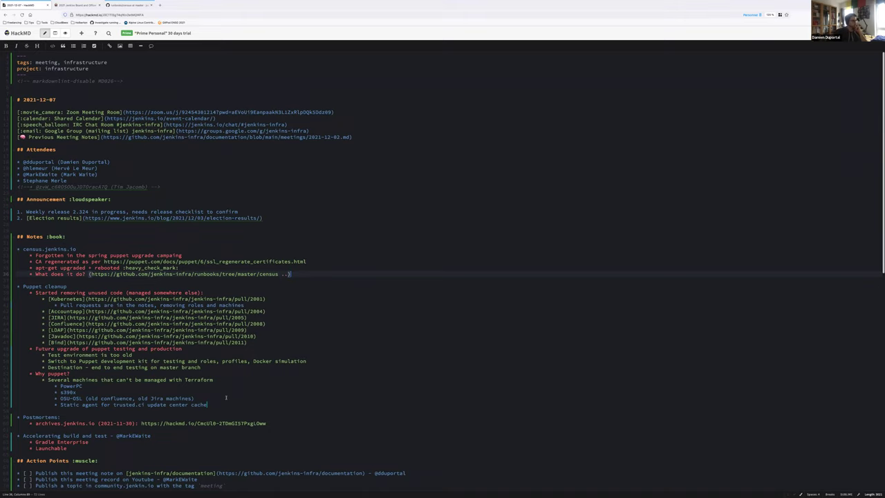
Step: Under archives.jenkins.io, add 'Apache bandwidth module has been removed' and 'Freeze and publish next week'
scroll(225, 398, down, 1)
click(91, 399)
key(End)
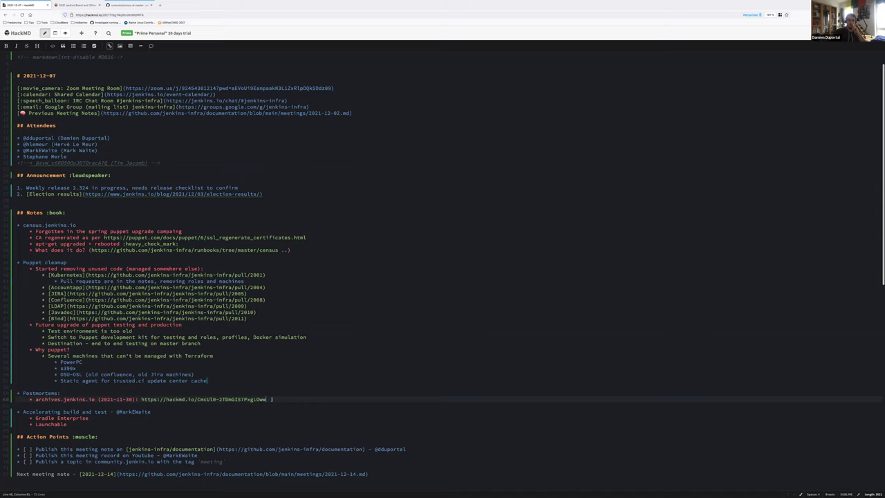
key(Return)
key(Tab)
key(ctrl+z)
key(Return)
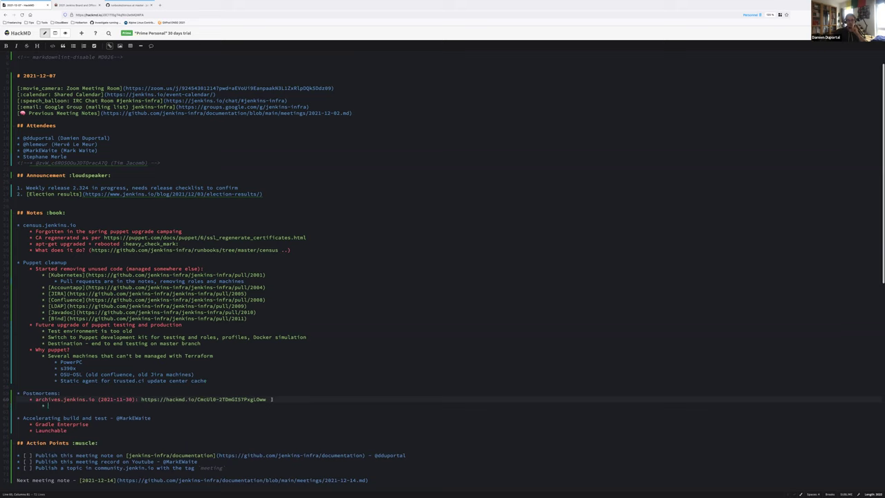
text(Apache bandwidth module has been )
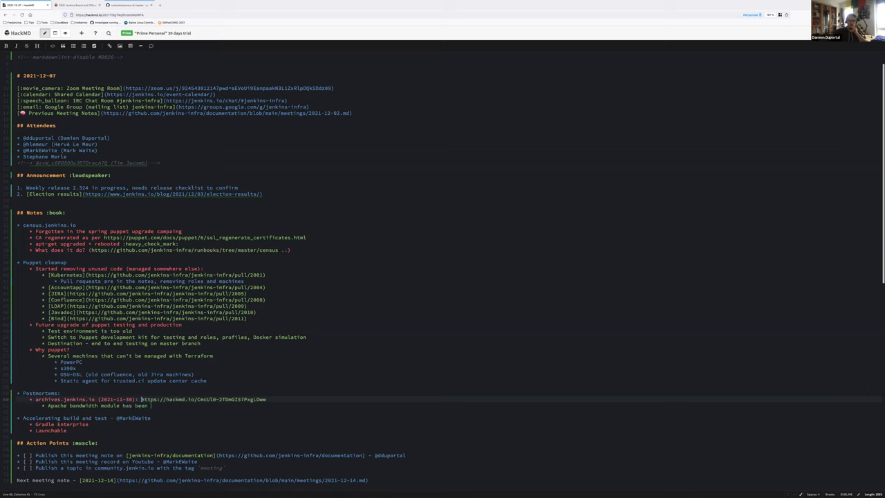
text(removed)
key(Return)
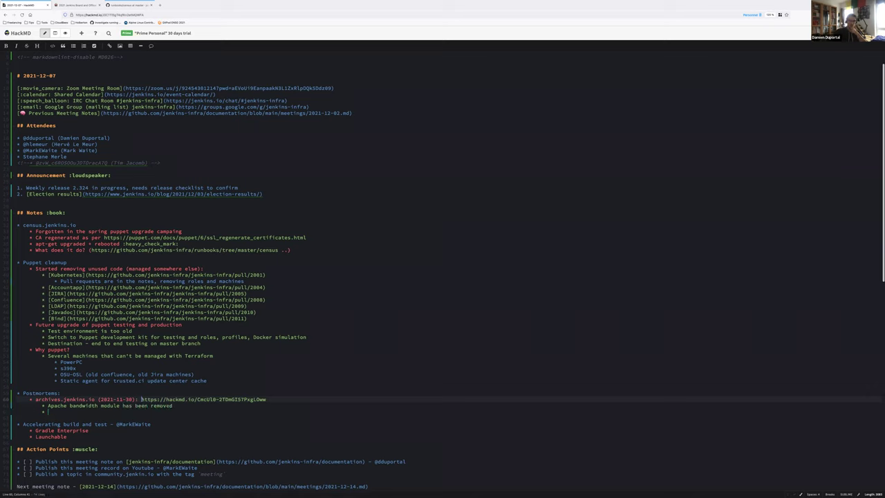
text(Freeze and publish next week)
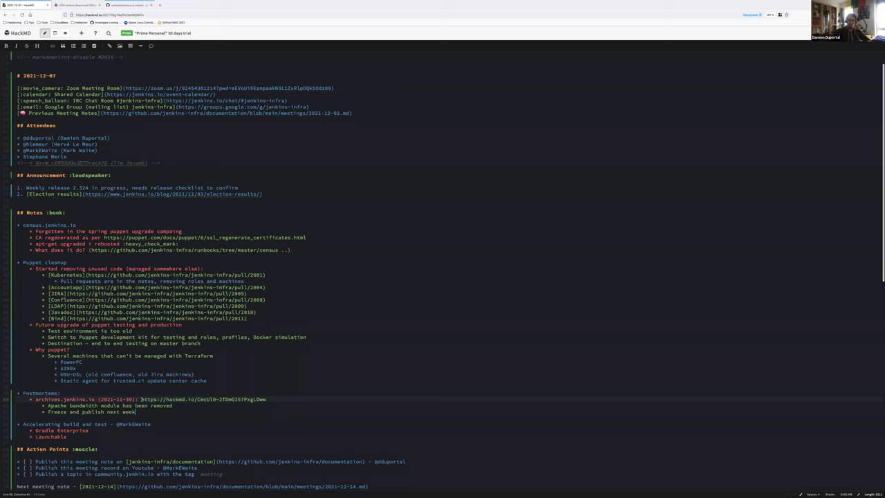
key(Return)
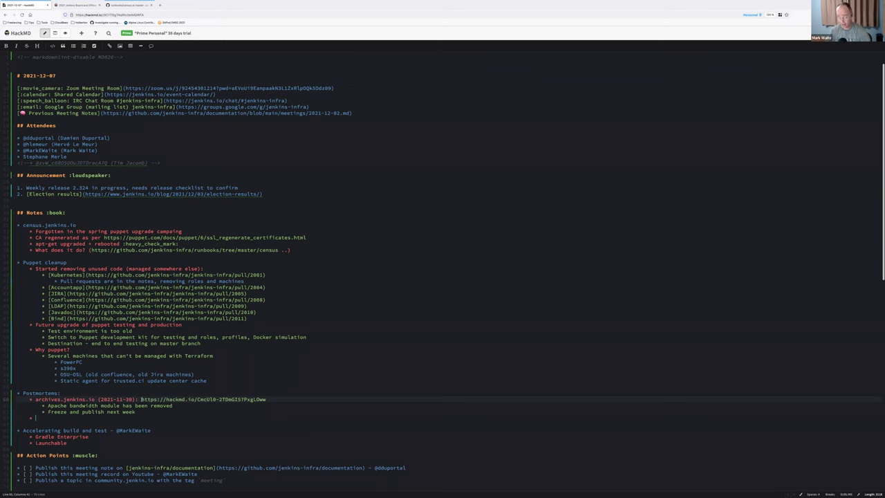
text(www.jenkins.io ():)
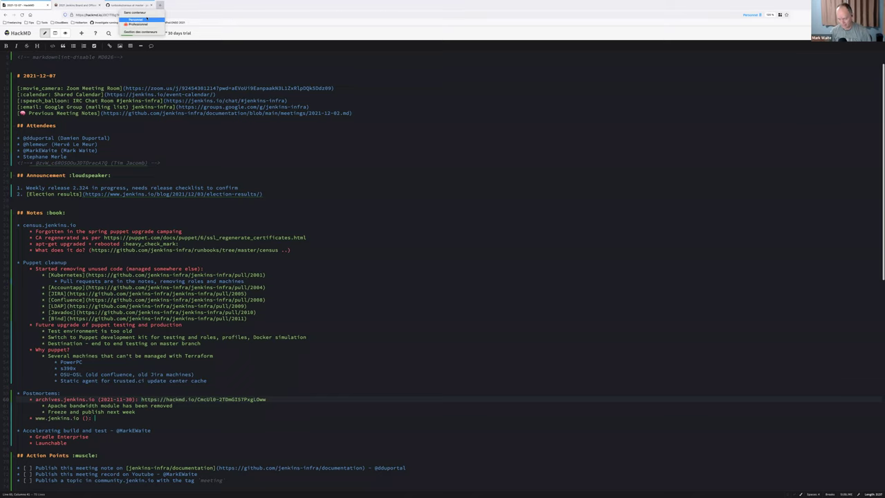
click(160, 5)
text(github.com/jenkins-infra/documentation)
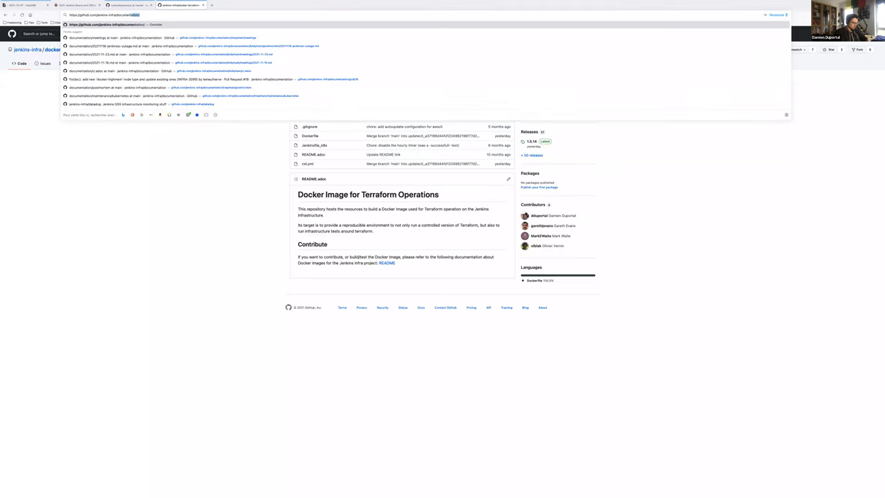
Step: Open the 2021-12-02 notes in jenkins-infra/documentation and its jenkins.io outage post-mortem in a new tab
key(Return)
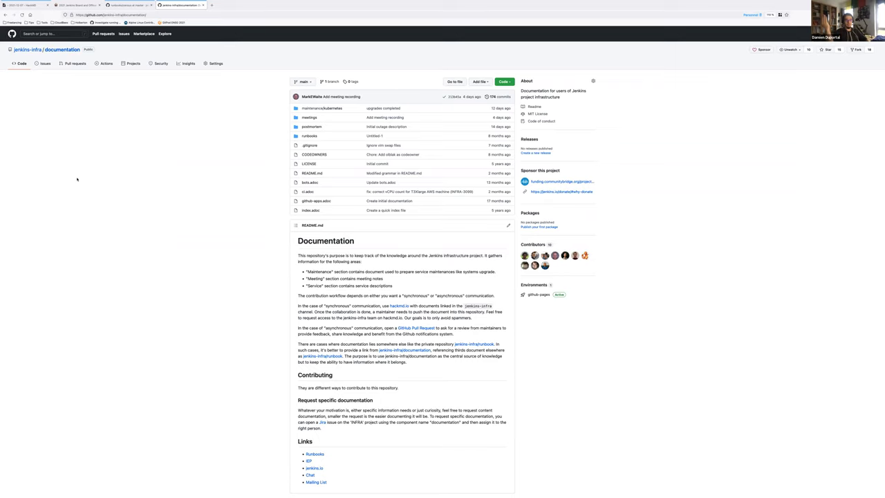
click(309, 118)
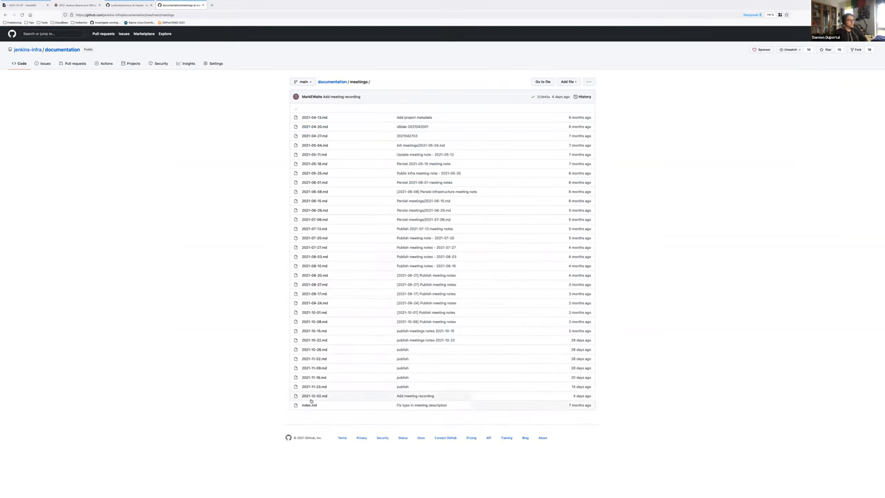
click(313, 396)
scroll(411, 266, down, 1)
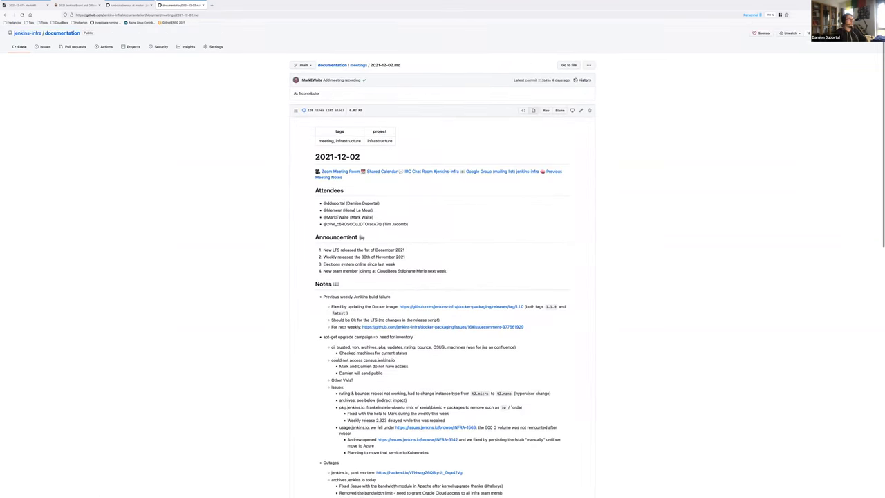
scroll(411, 266, down, 5)
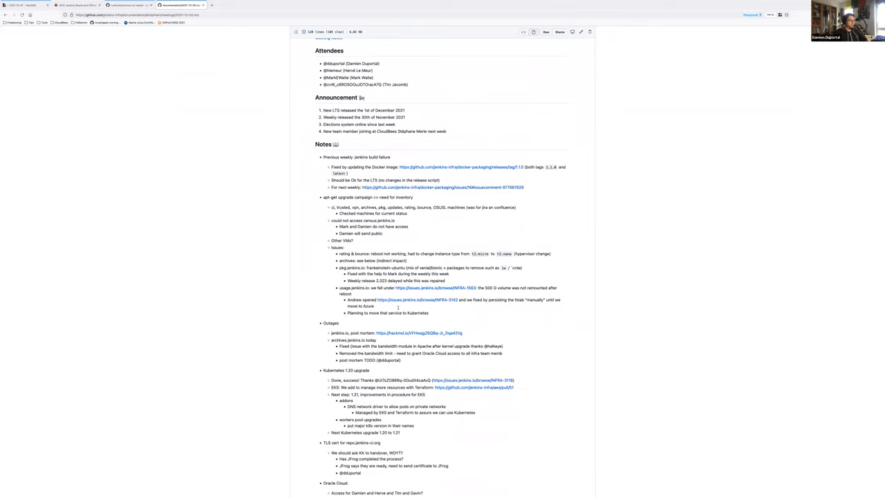
right_click(390, 333)
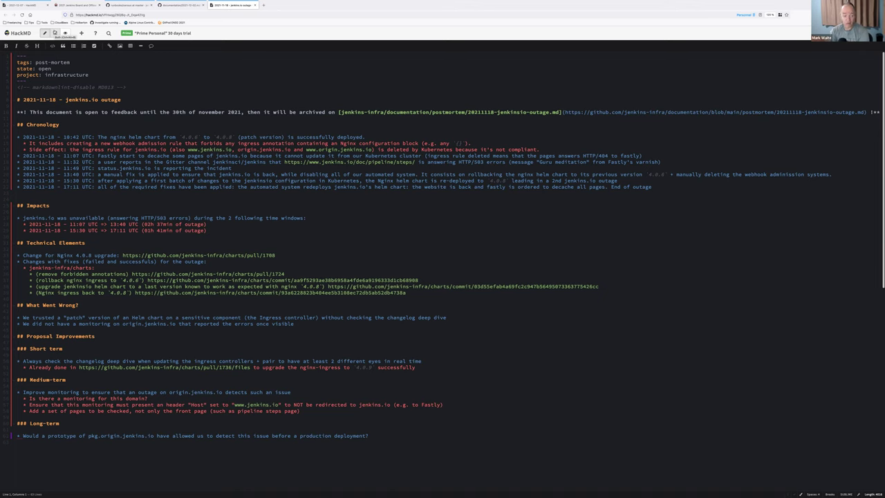
Step: Show the outage postmortem's markdown and rendered preview side by side and scroll through it
click(55, 33)
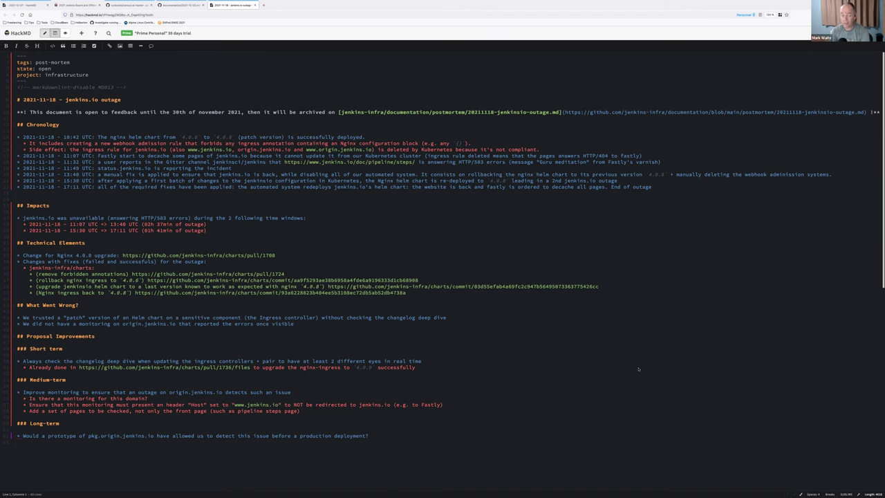
scroll(645, 374, down, 1)
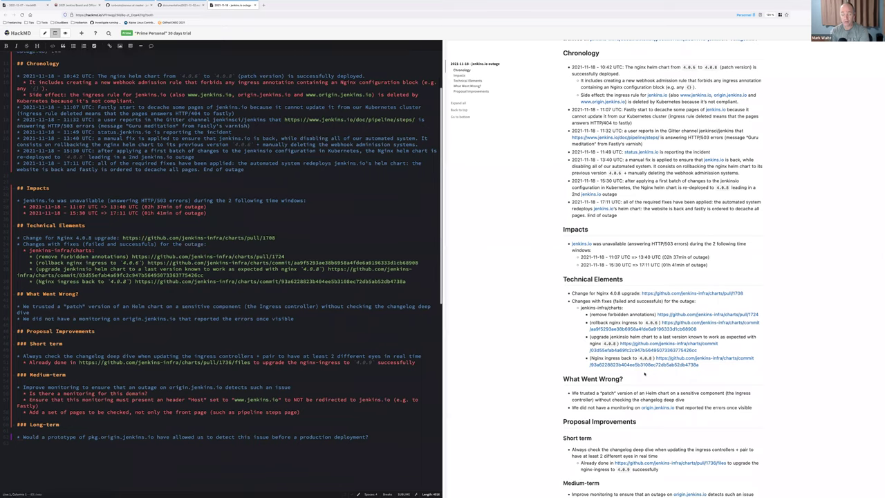
scroll(645, 373, down, 3)
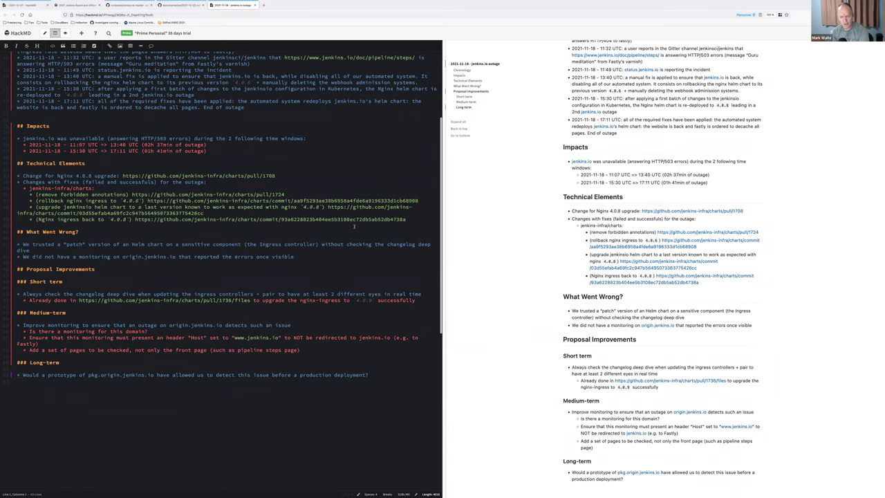
scroll(354, 225, up, 1)
scroll(354, 225, up, 5)
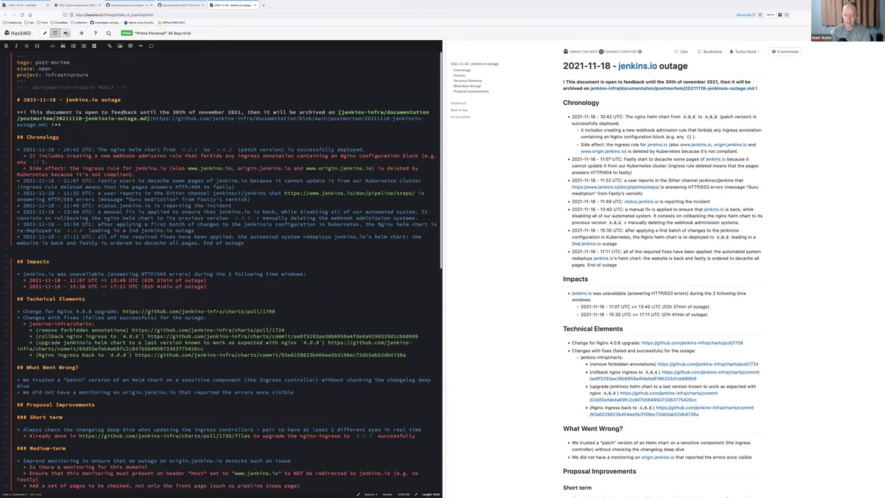
Step: Review the postmortem in read-only view, including the Long-term question, then return to the 2021-12-07 notes
click(66, 33)
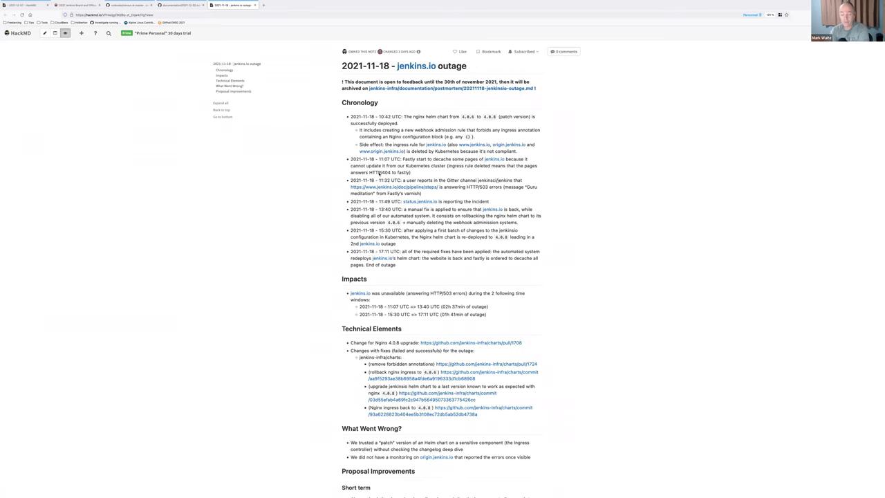
scroll(608, 241, down, 4)
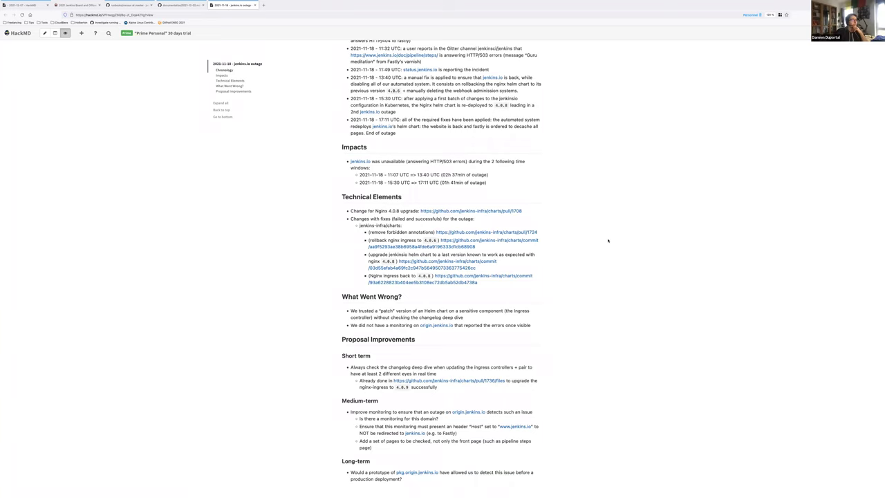
scroll(608, 241, up, 4)
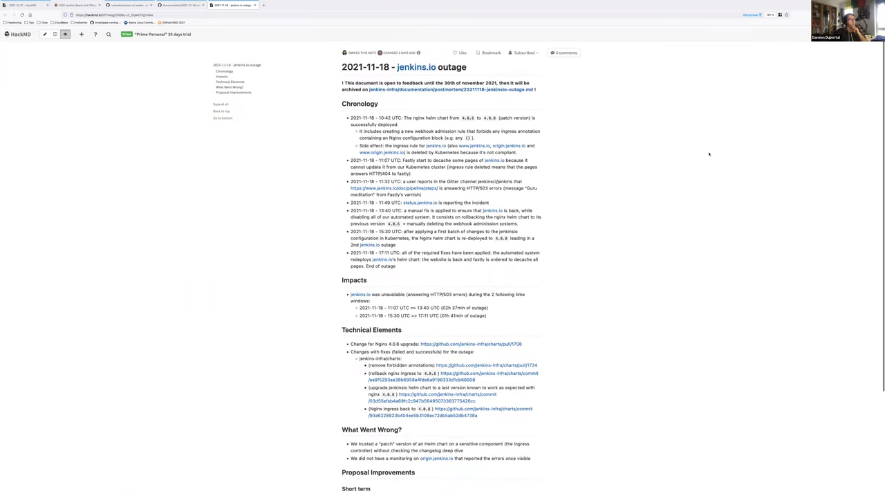
mouse_move(418, 52)
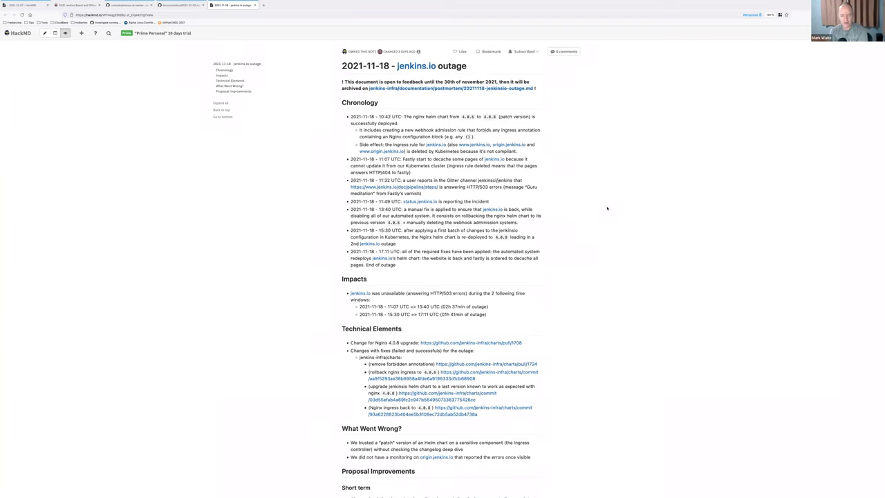
scroll(607, 208, down, 3)
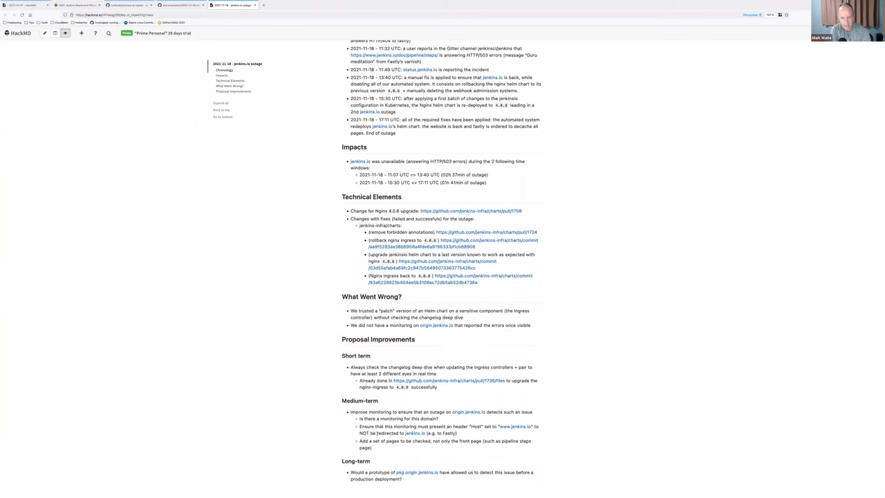
triple_click(364, 472)
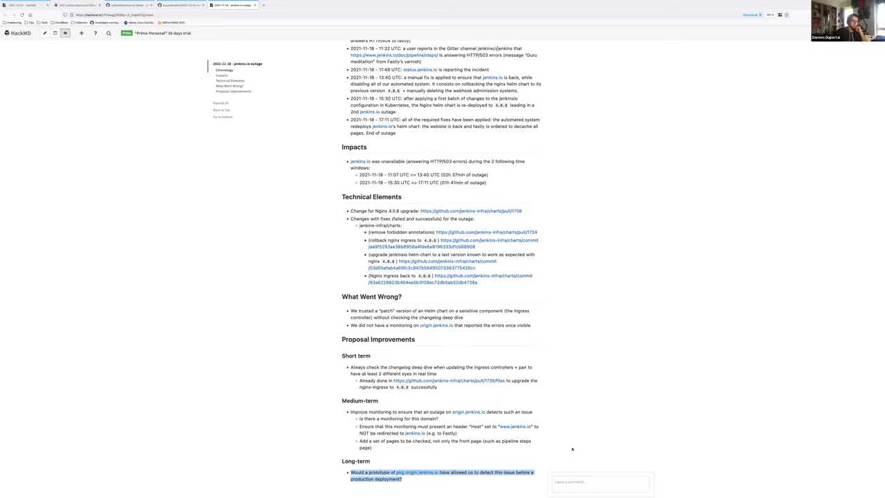
click(572, 448)
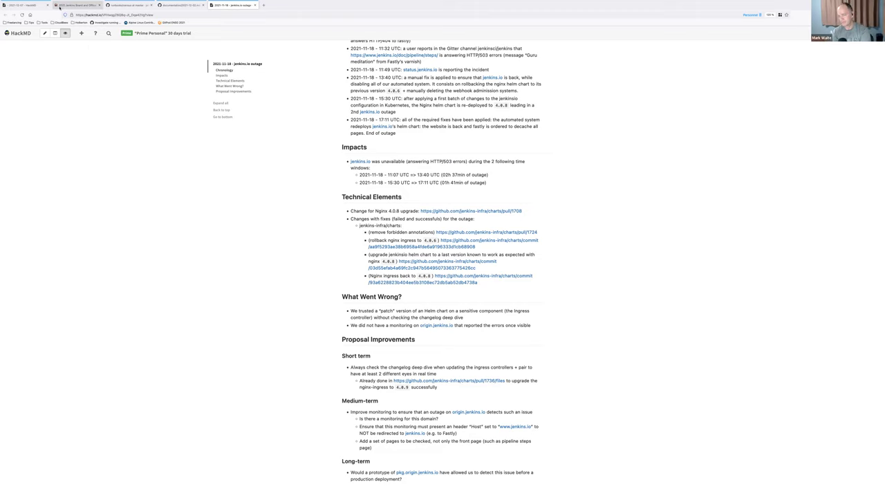
click(34, 4)
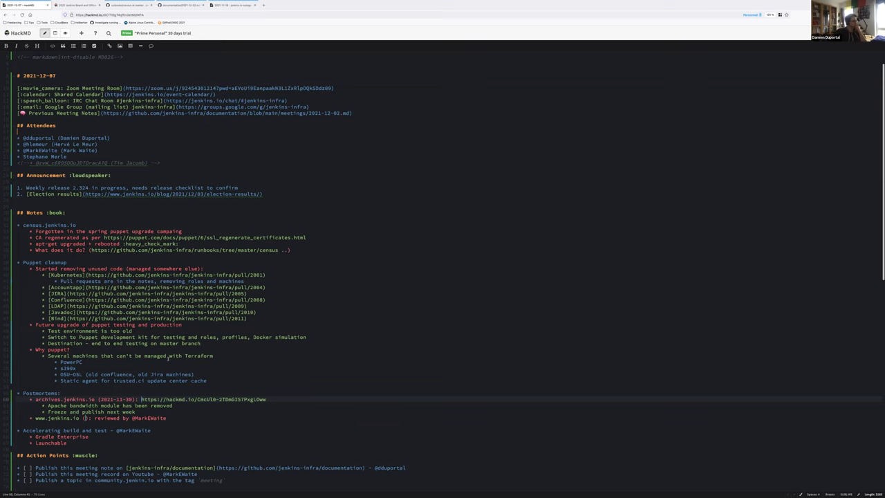
scroll(168, 358, down, 1)
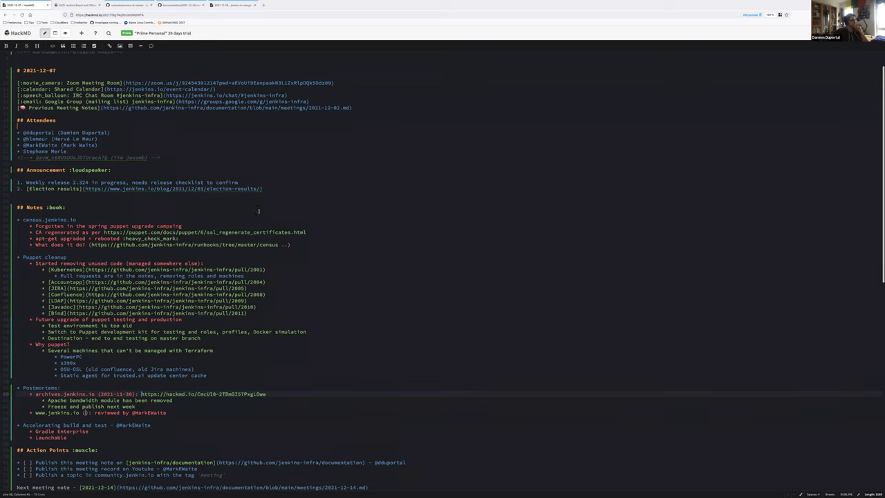
click(240, 5)
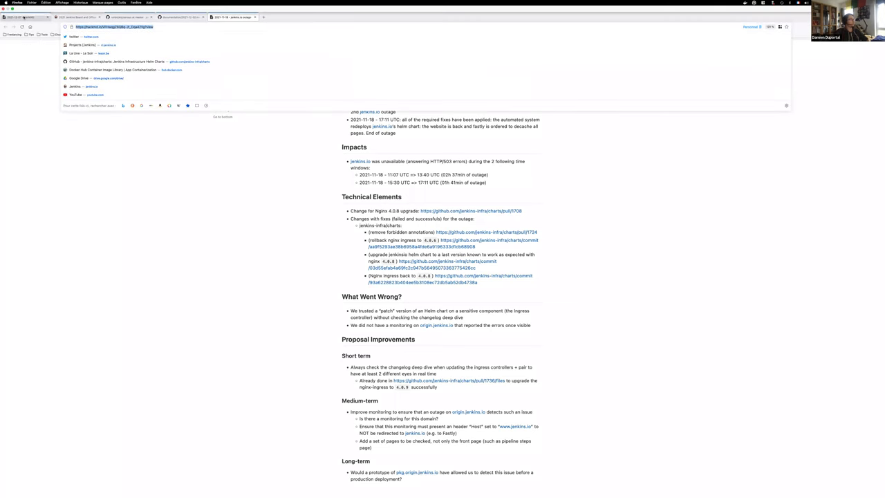
click(23, 16)
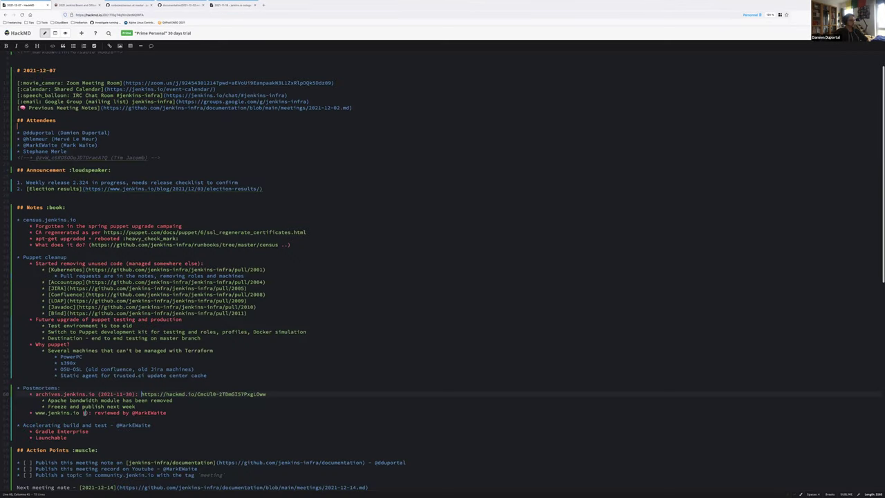
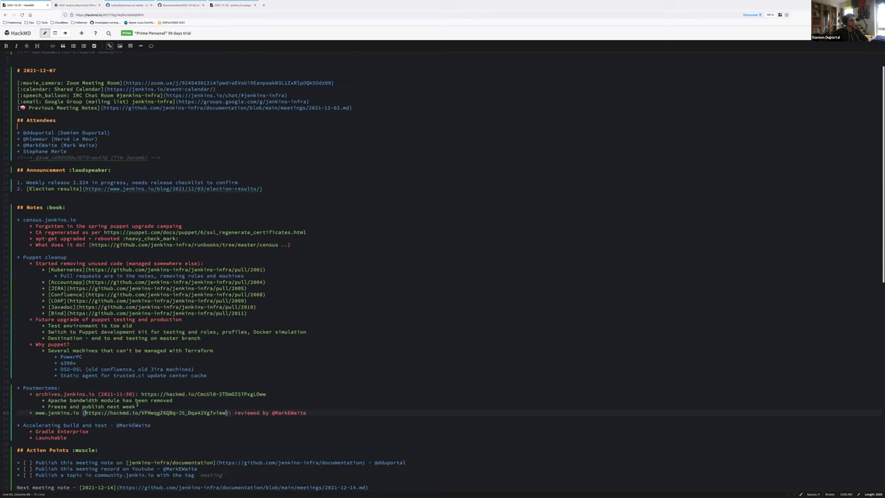
key(Down)
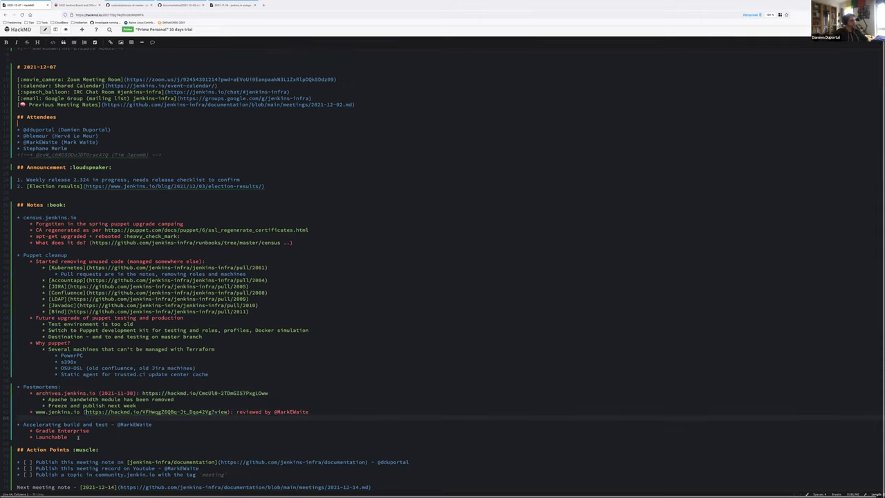
key(ctrl+plus)
key(ctrl+plus)
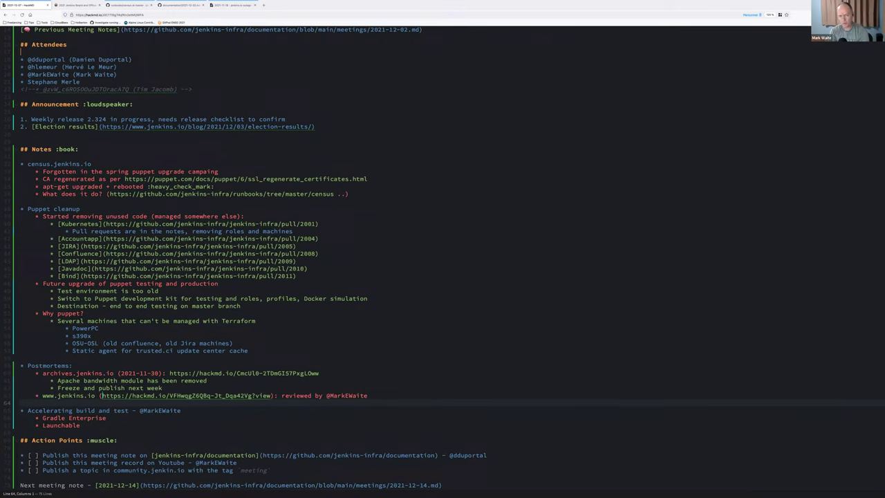
click(67, 418)
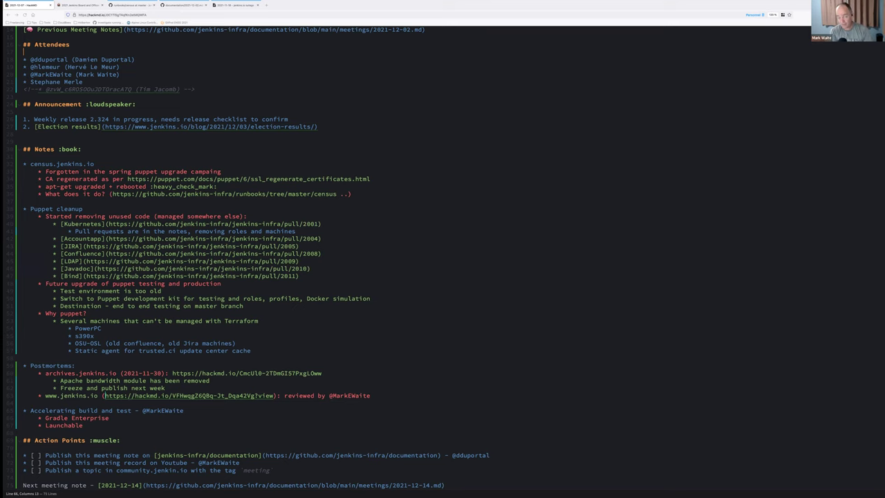
key(ctrl+Left)
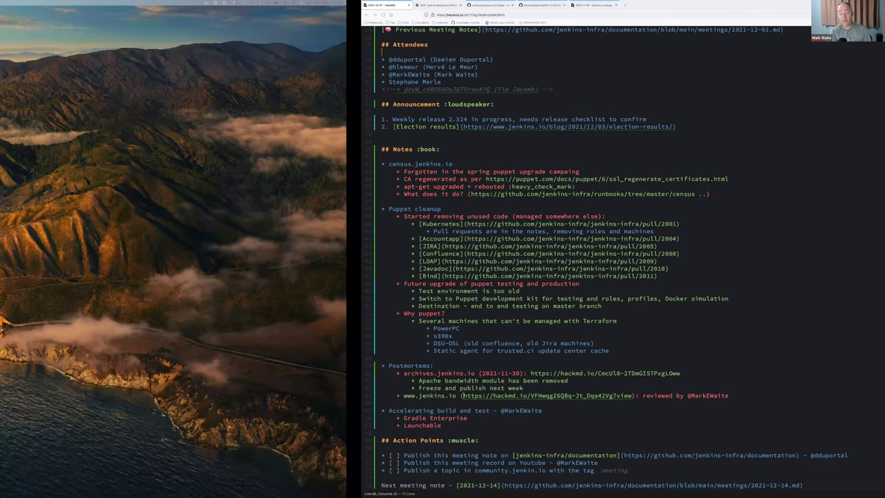
key(ctrl+Right)
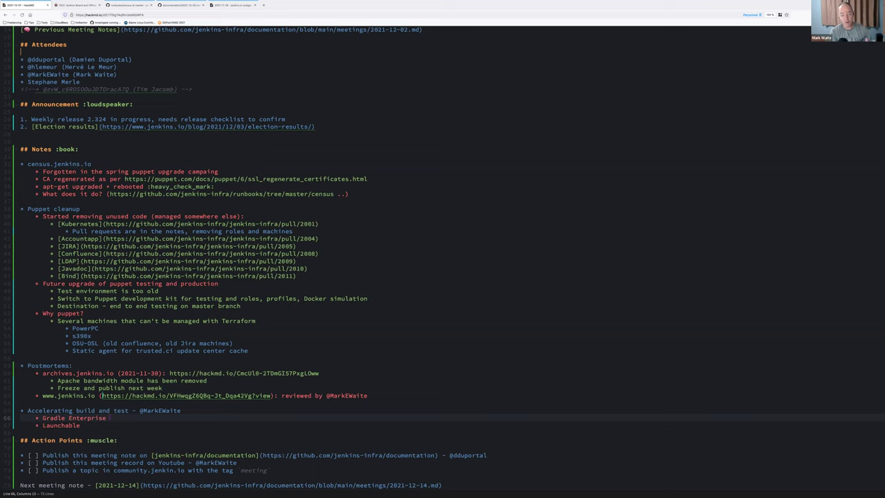
Step: Move the Google Groups link from Gradle Enterprise to after the attendee mention on Accelerating build and test
text(())
text(https://groups.google.com/g/jenkins-infra/c/k59uSNgPL08)
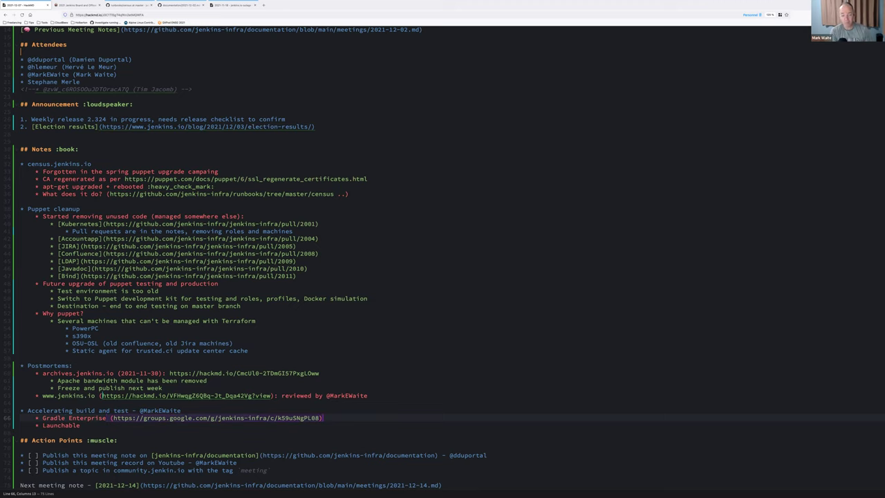
key(ctrl+Right)
key(Right)
key(shift+End)
key(Delete)
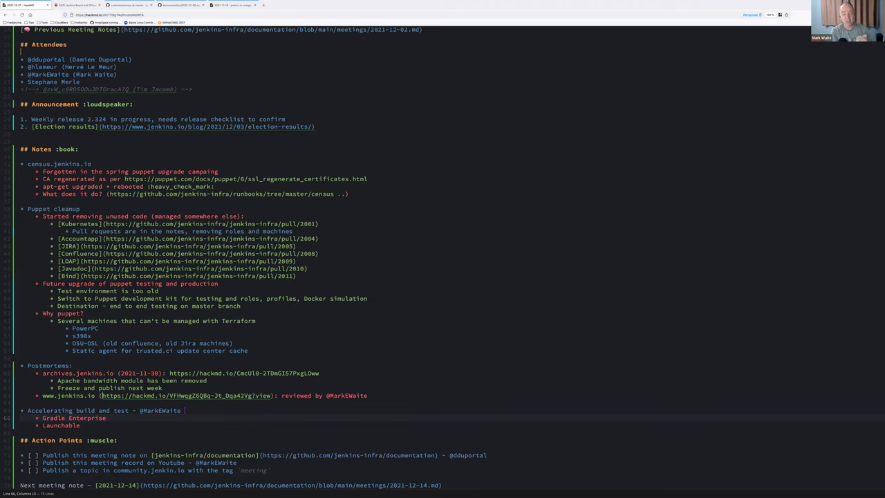
text((https://groups.google.com/g/jenkins-infra/c/k59uSNgPL08))
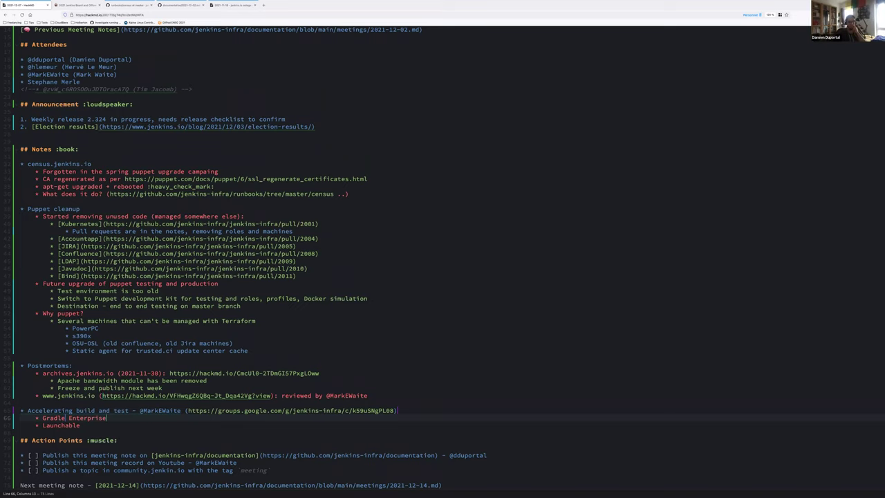
Step: Add a Gradle Enterprise sub-bullet: 'OK to invite to present to next week's meeting'
key(Return)
text(OK to)
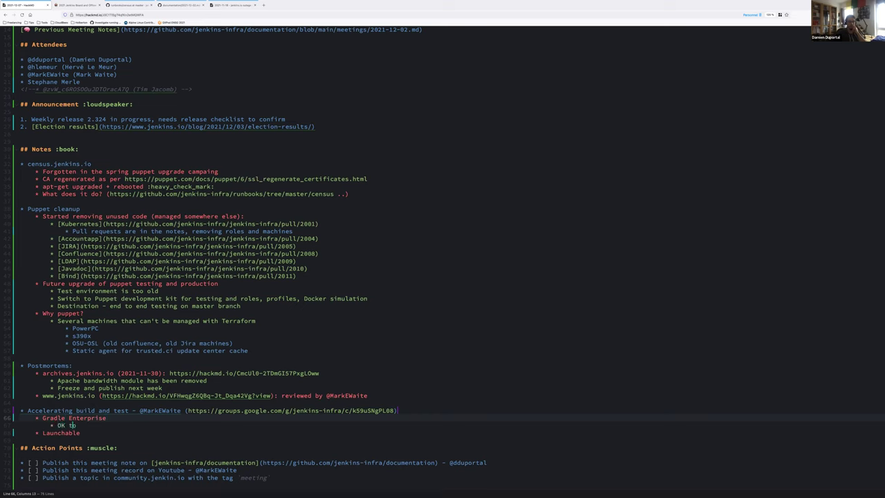
text( invie te)
text(to present to ne)
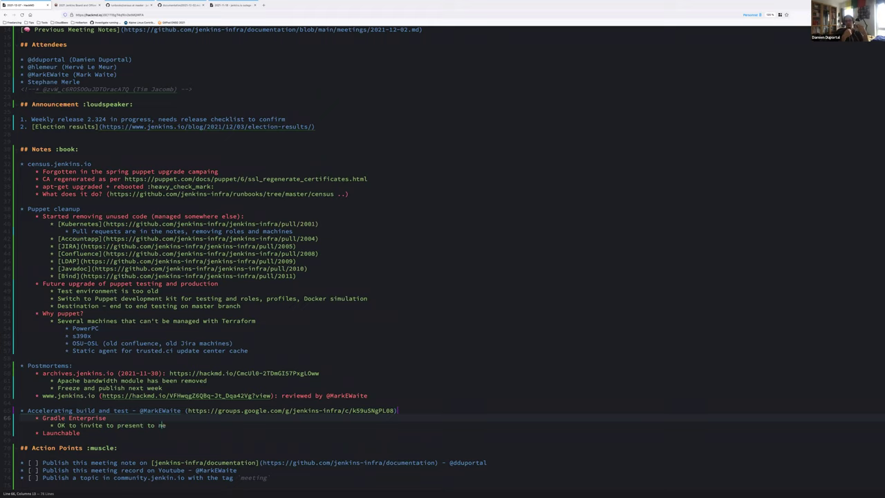
text(xt week's meeting)
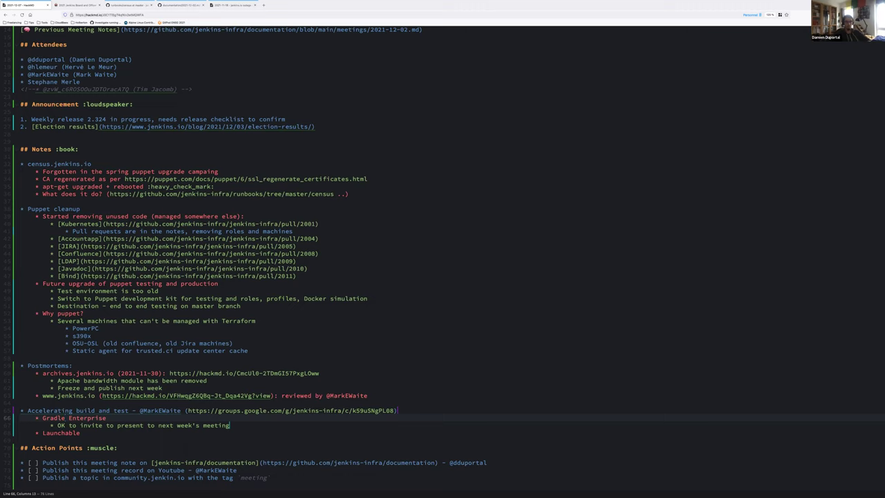
Step: Add a Gradle Enterprise sub-bullet: '10-15 minutes presentation, 5 minutes of questions'
key(Return)
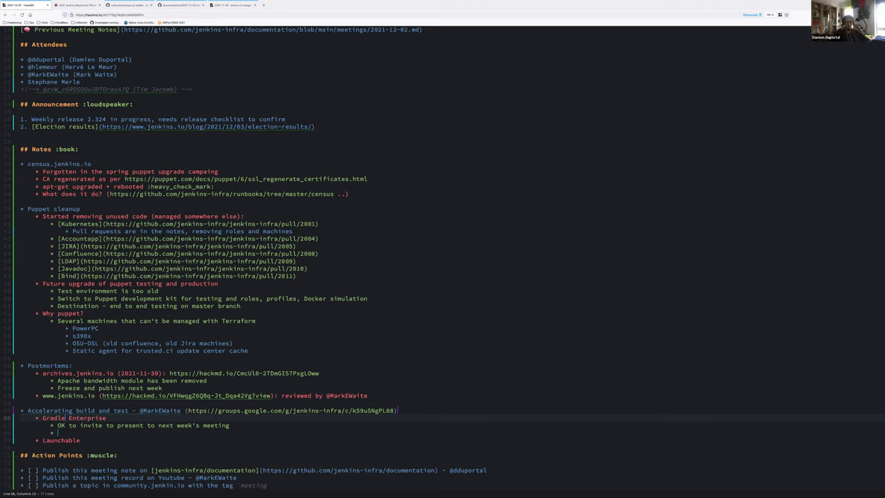
text(Limit to 1)
text(5-20)
text( minutes)
key(ctrl+BackSpace)
key(ctrl+BackSpace)
key(BackSpace)
text(minutes present)
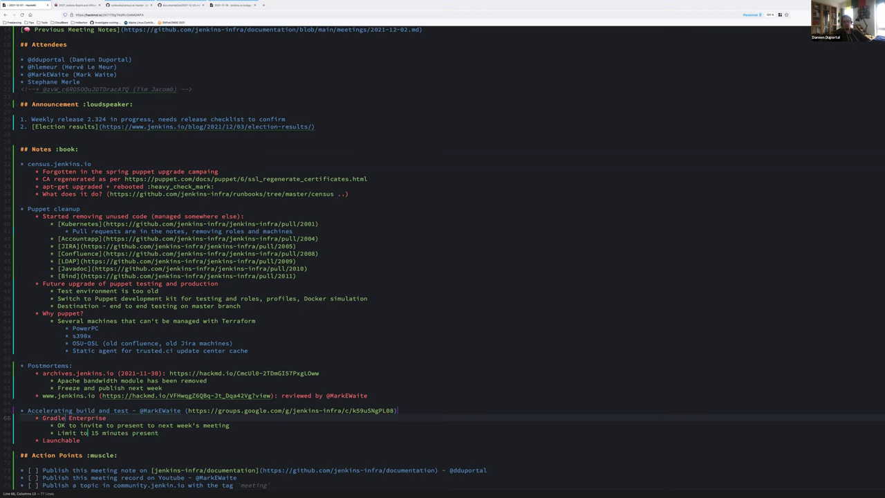
click(91, 433)
text(10-)
text(ation)
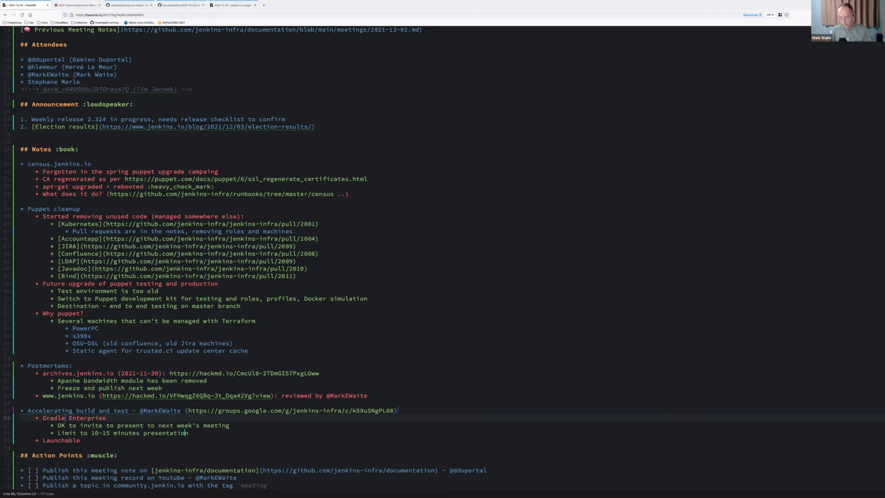
text(, 5 minutes of questions)
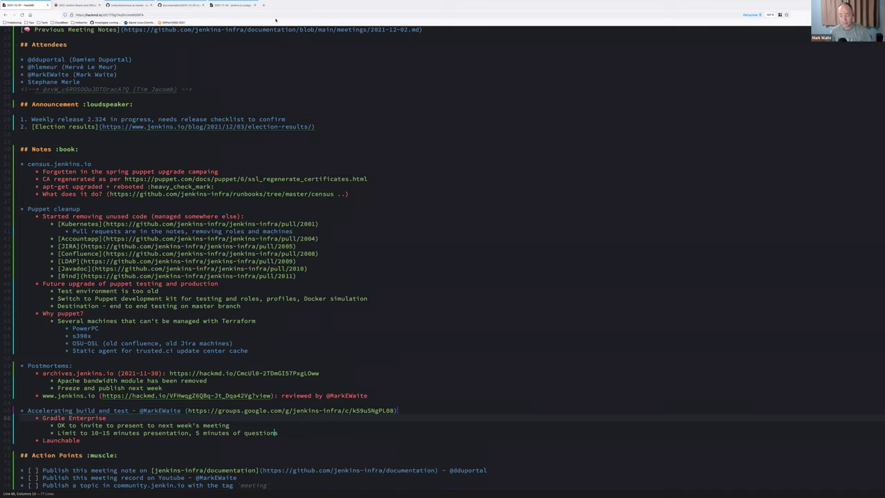
Step: Add sub-bullets 'Assessing infrastructure fit more than technical viability' and 'Separate meeting with others for technical viability'
key(Return)
text(Acept)
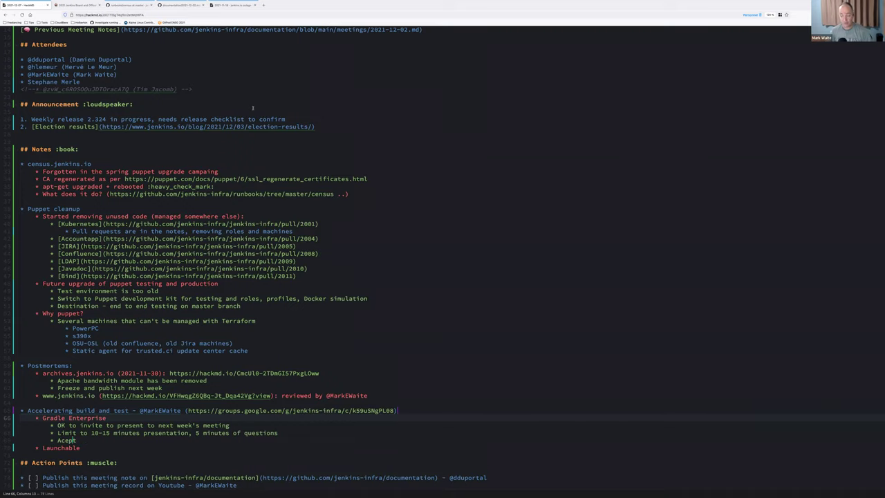
key(BackSpace)
key(BackSpace)
key(BackSpace)
key(BackSpace)
key(BackSpace)
text(Assessing infrastructure fit)
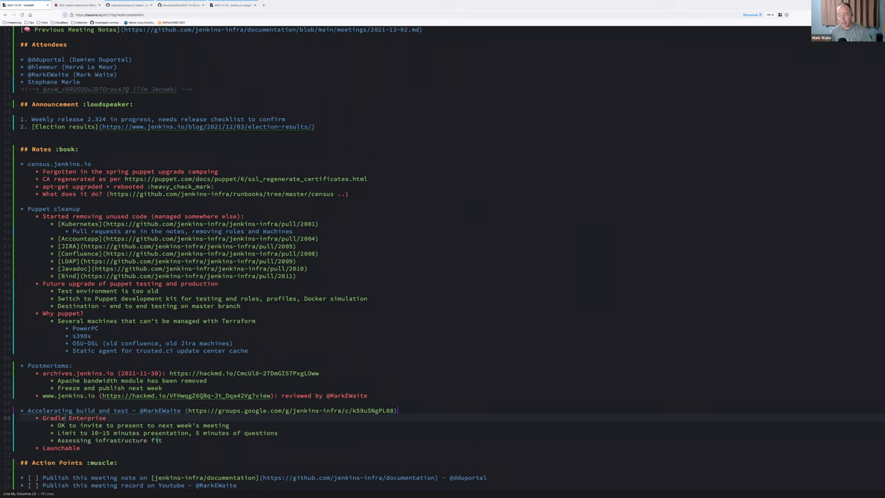
text( more than tech)
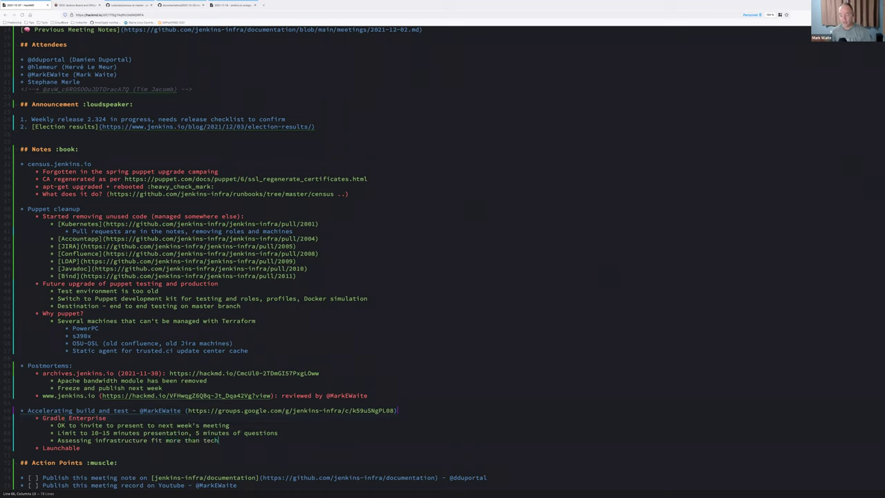
text(nical viabilijty)
key(Return)
text(Separ)
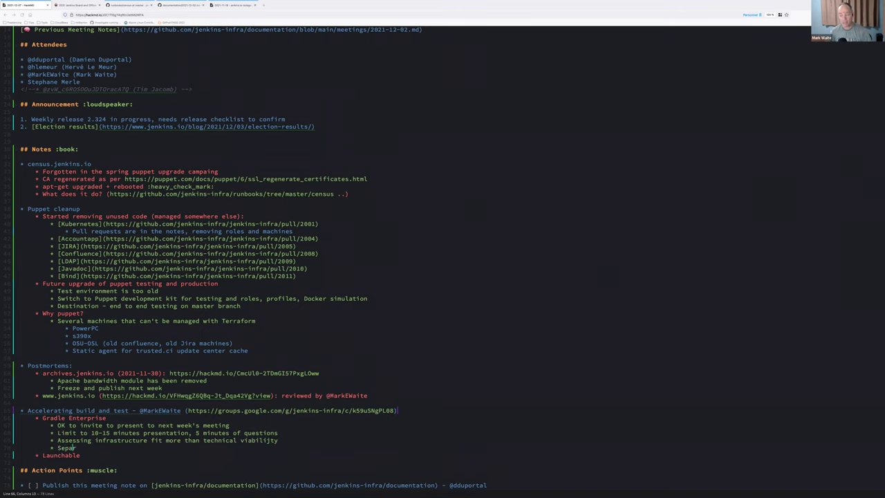
text(ate meeting with others for technical)
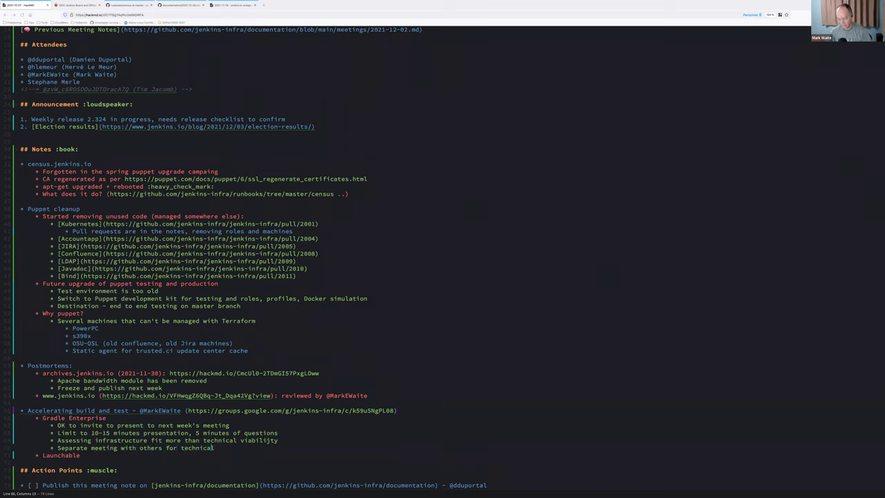
text( viability)
click(271, 440)
key(BackSpace)
key(BackSpace)
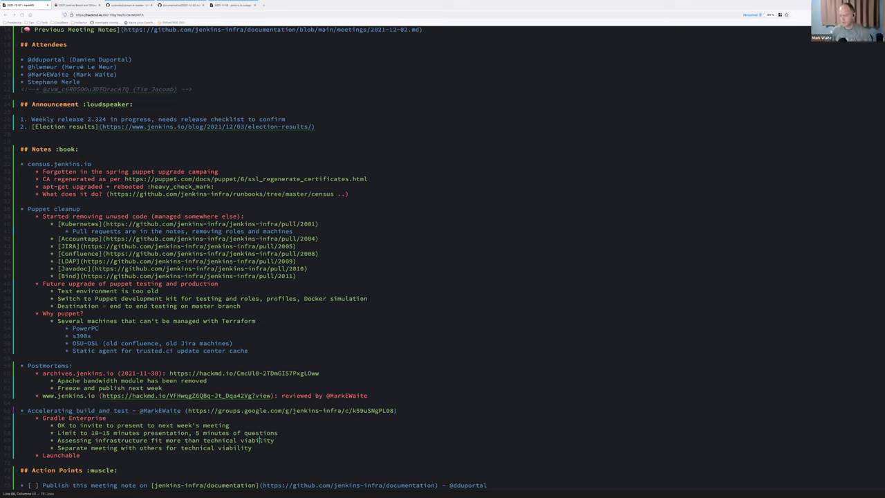
Step: Start a fifth Gradle Enterprise sub-bullet reading 'Need'
key(Return)
text(Need)
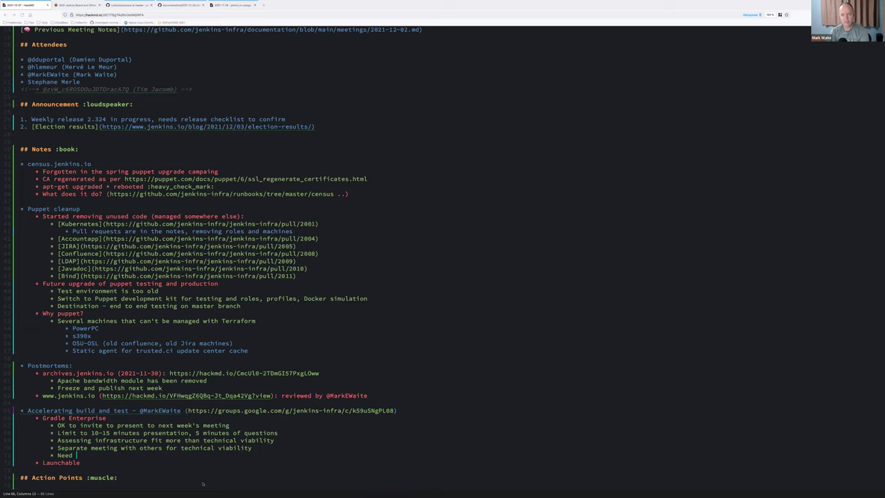
Step: Add the topics '* TLS cert for repo.jenkins-ci.org' and '* Oracle Cloud:' after Launchable
click(45, 470)
key(Return)
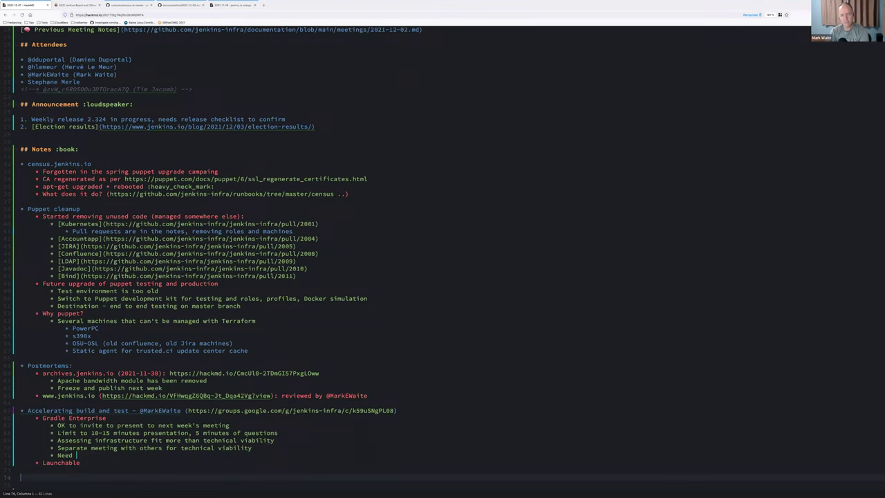
text(* TLS cert for repo.jenkins-ci.org)
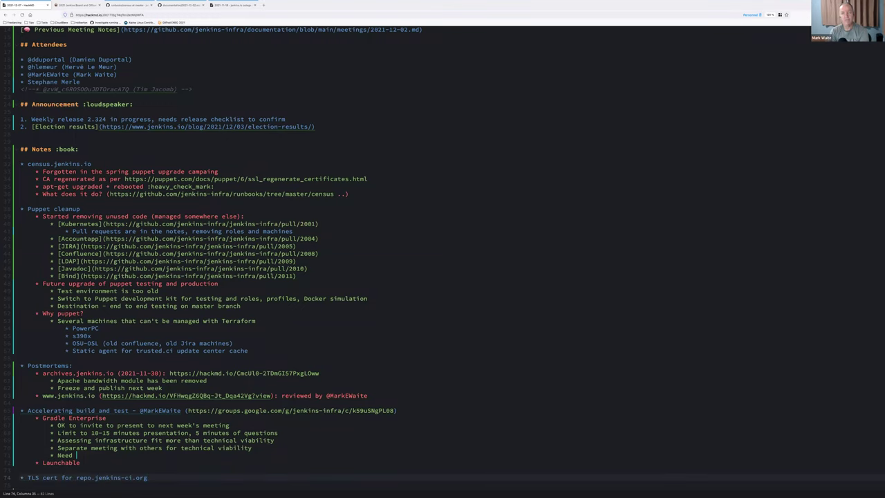
key(Return)
key(Return)
text(*)
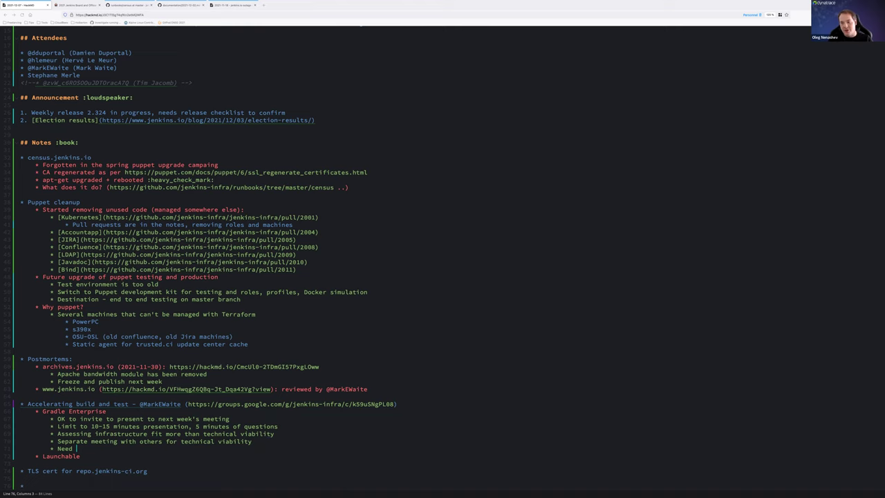
scroll(41, 451, down, 1)
text(Oracle Cloud:)
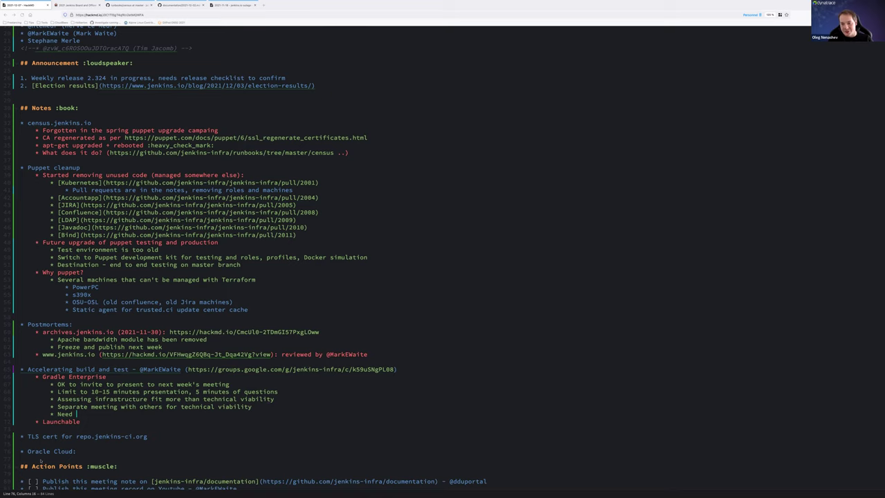
Step: Remove the colon after Oracle Cloud and paste the '.io' domain renewal topic below it
key(alt+Tab)
key(BackSpace)
key(Return)
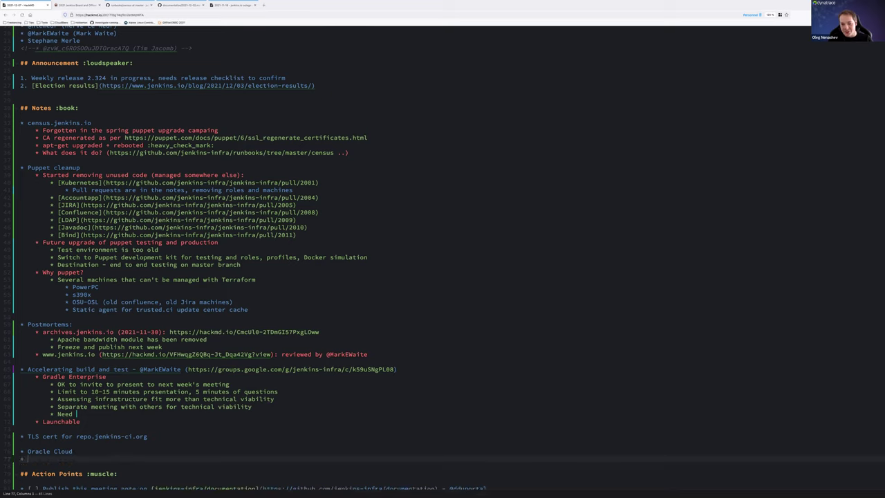
key(Return)
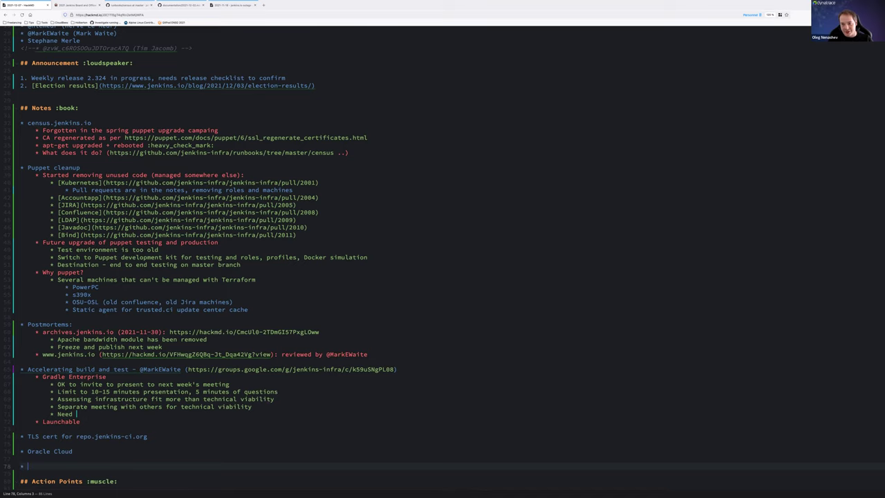
text(".io" domain renewal)
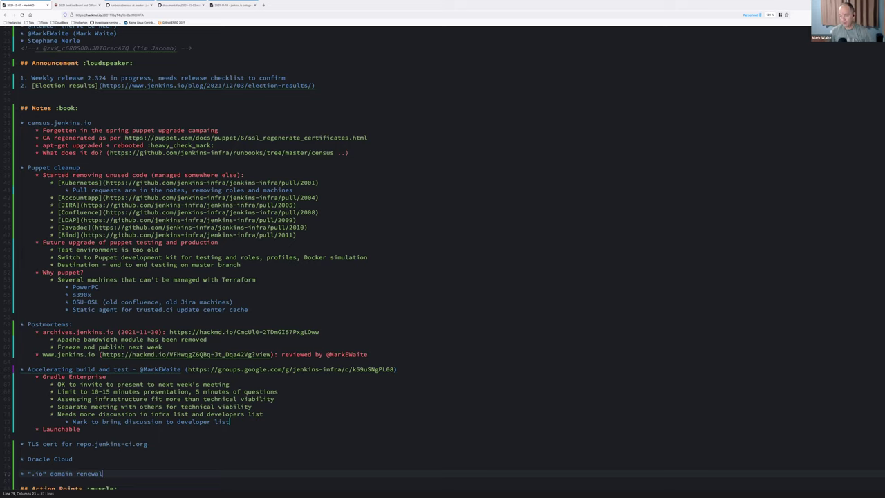
Step: Add an indented sub-point under the invitation note assigning an attendee to invite the presenter to next meeting
click(229, 384)
key(Return)
key(Tab)
text(Mark )
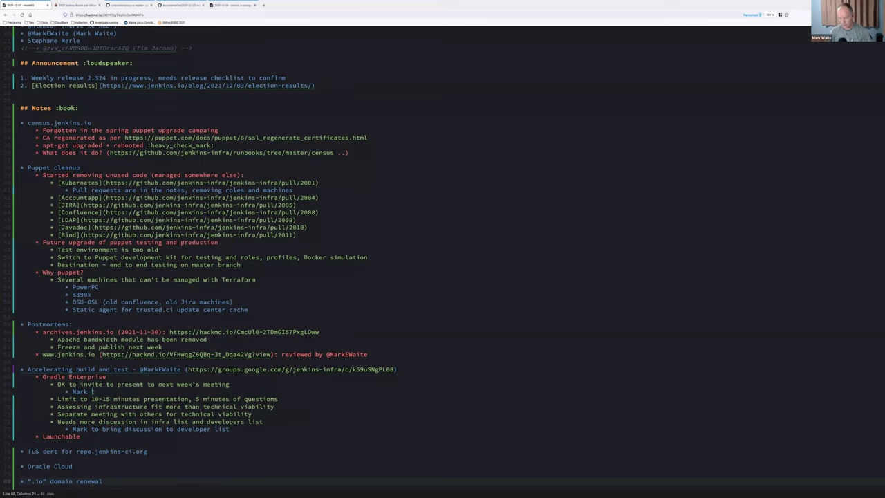
text(to invite presenter to next meeting)
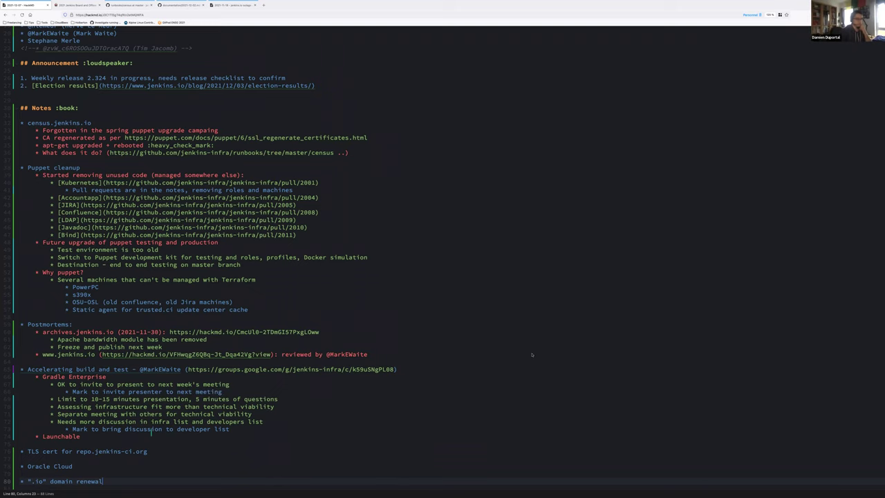
scroll(295, 397, down, 1)
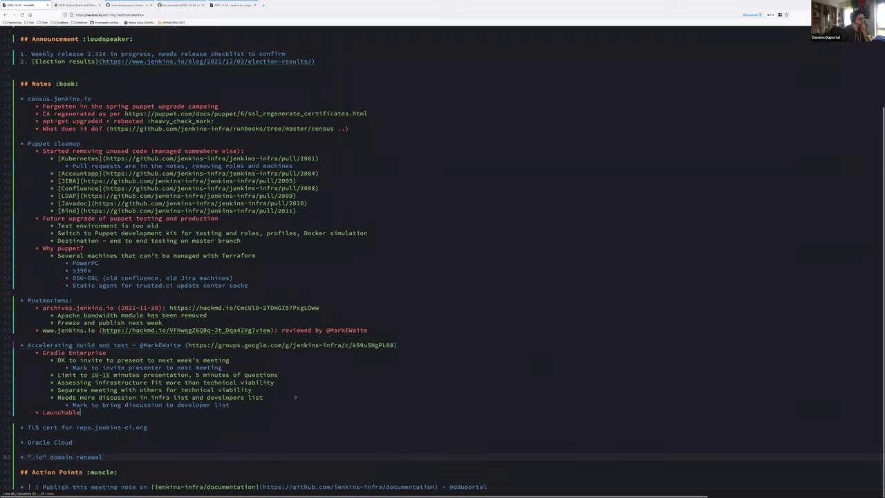
triple_click(62, 427)
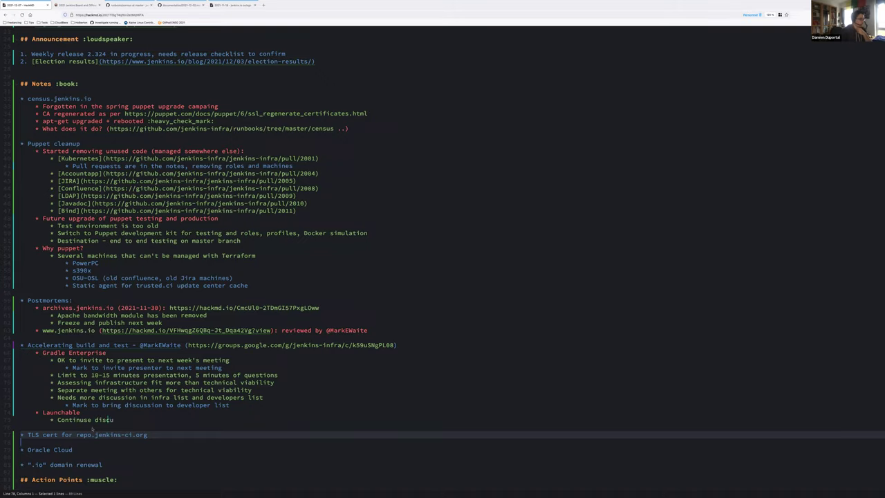
Step: Select the word 'for' in the TLS cert line to start editing its note
double_click(67, 435)
click(68, 435)
click(68, 434)
double_click(67, 434)
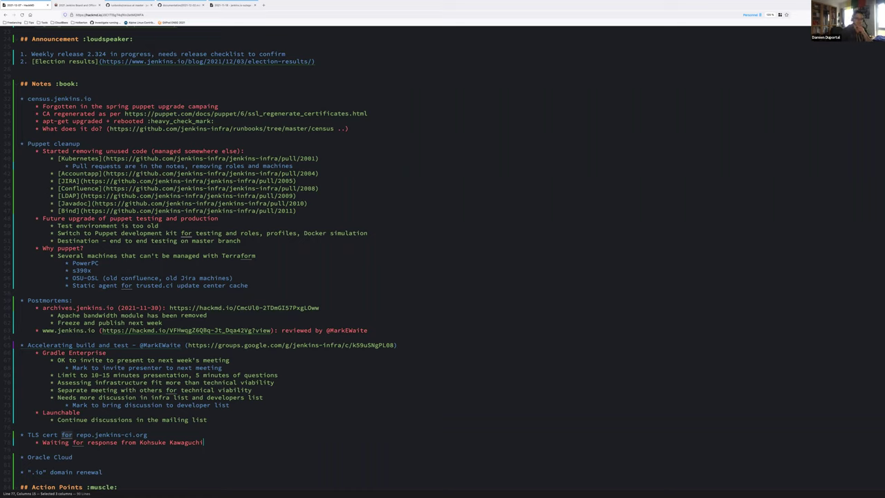
Step: Under TLS cert, add a sub-bullet that one teammate will provide another an email address
key(Return)
text(Slack)
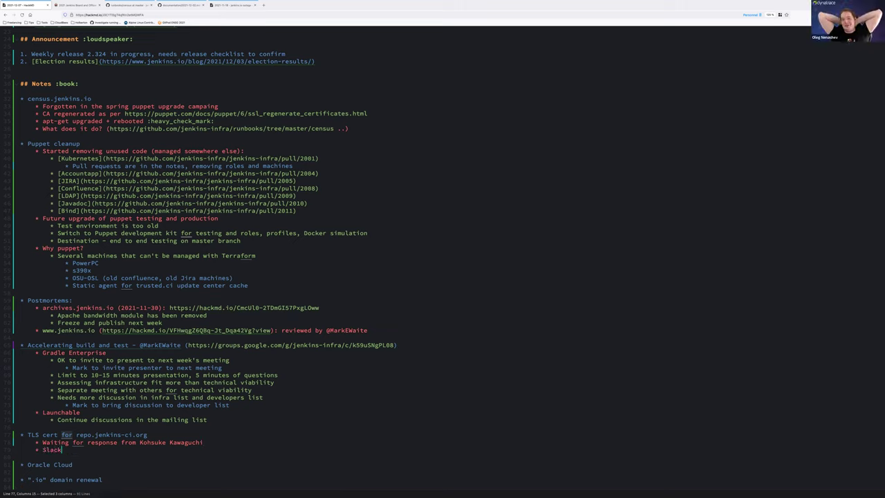
key(shift+Home)
key(BackSpace)
key(BackSpace)
key(BackSpace)
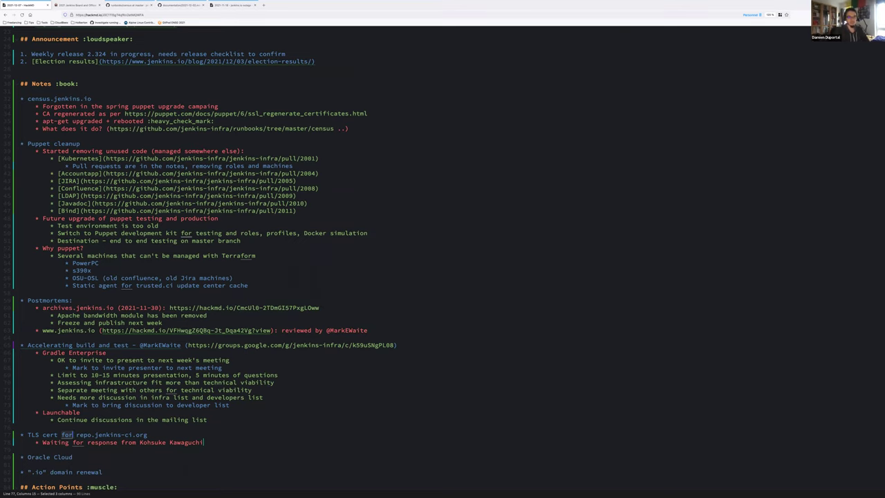
key(Return)
text(Mark provid)
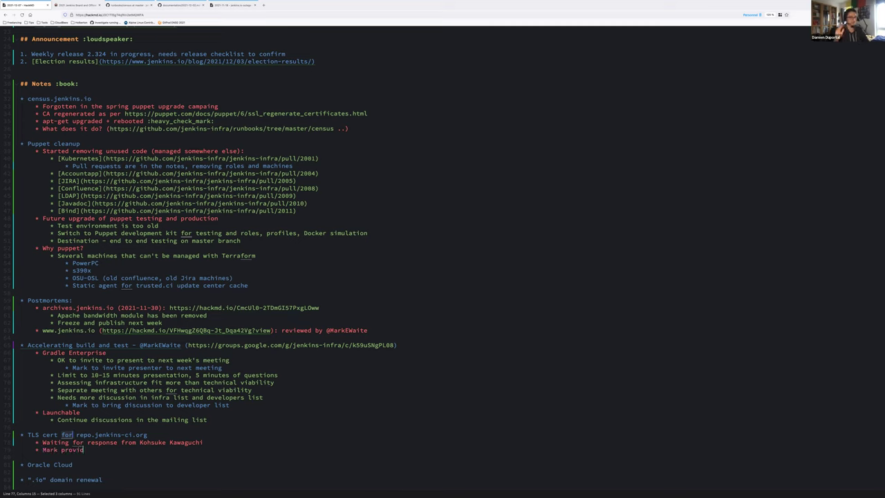
text(e an email a)
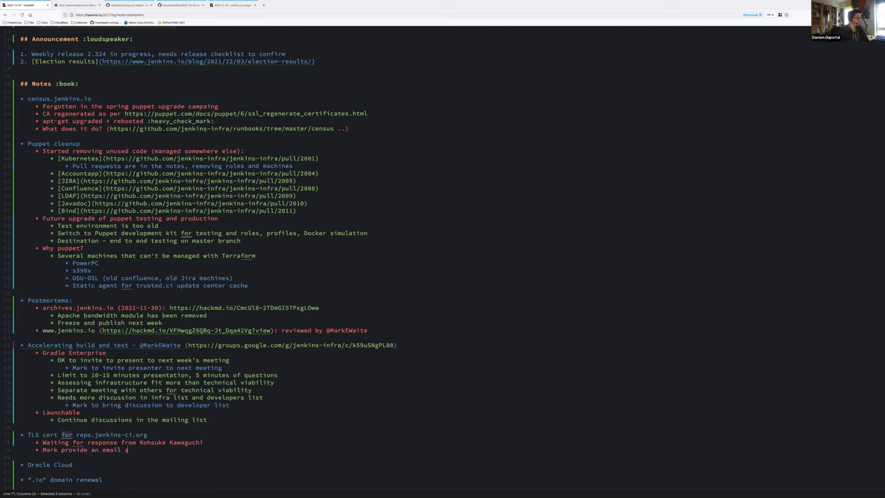
text(ddress to Dam)
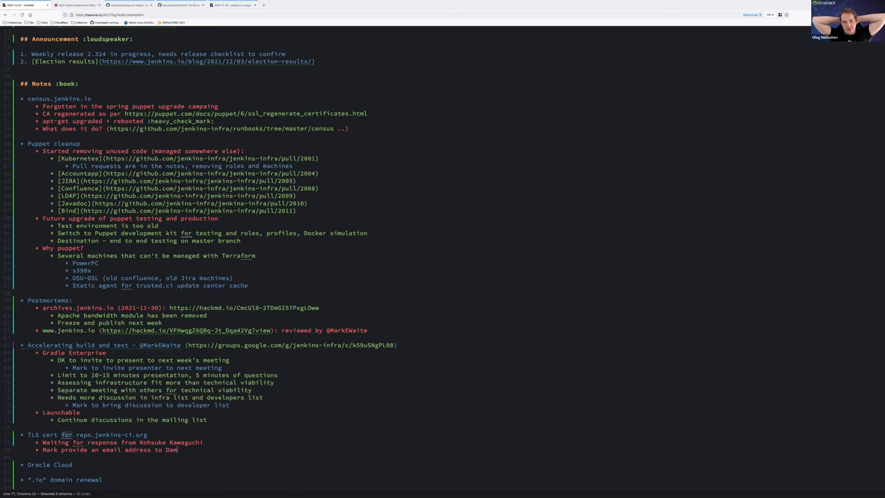
text(ien)
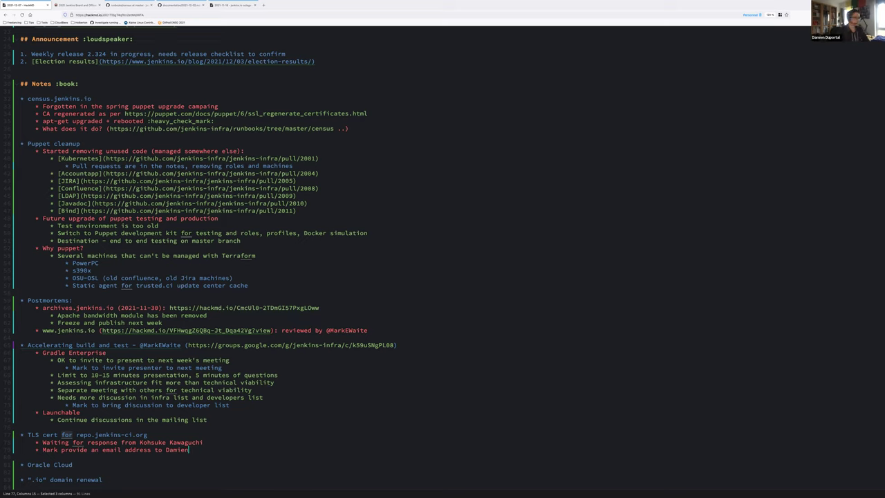
Step: Under Oracle Cloud, add a sub-bullet to add three named teammates to our Oracle Cloud account
key(Down)
key(Return)
key(Tab)
text(Mark )
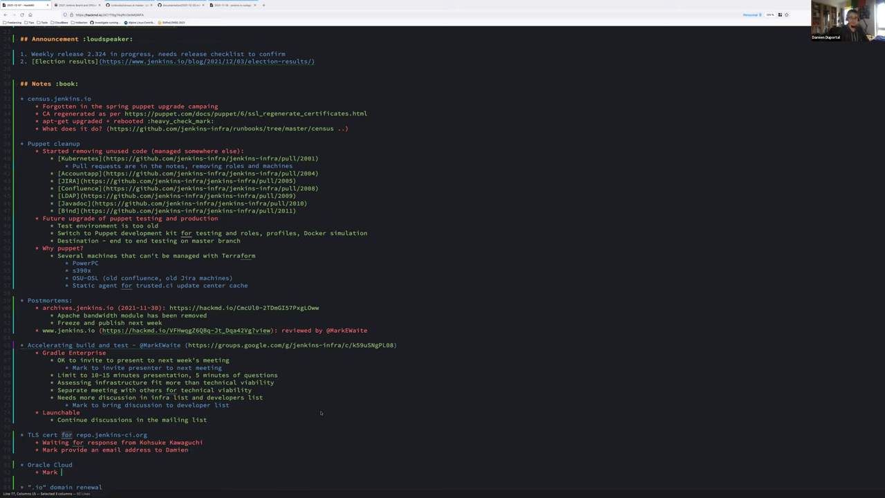
text(coordinate addition of Tim, Damien, Herve to Oracle Cloud)
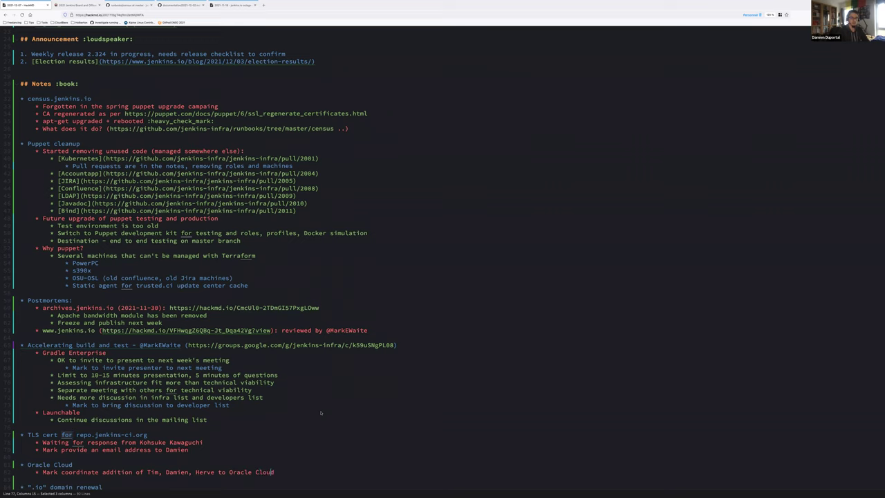
key(ctrl+shift+Left)
key(BackSpace)
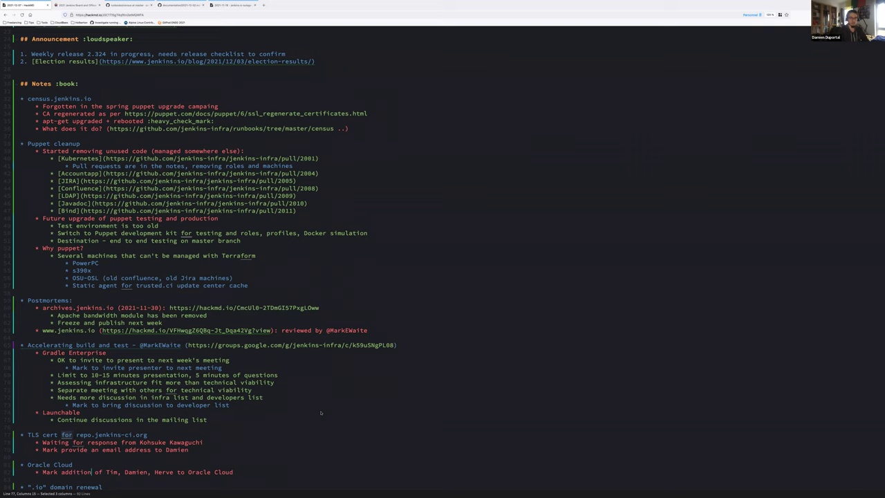
key(BackSpace)
key(BackSpace)
key(BackSpace)
key(BackSpace)
key(BackSpace)
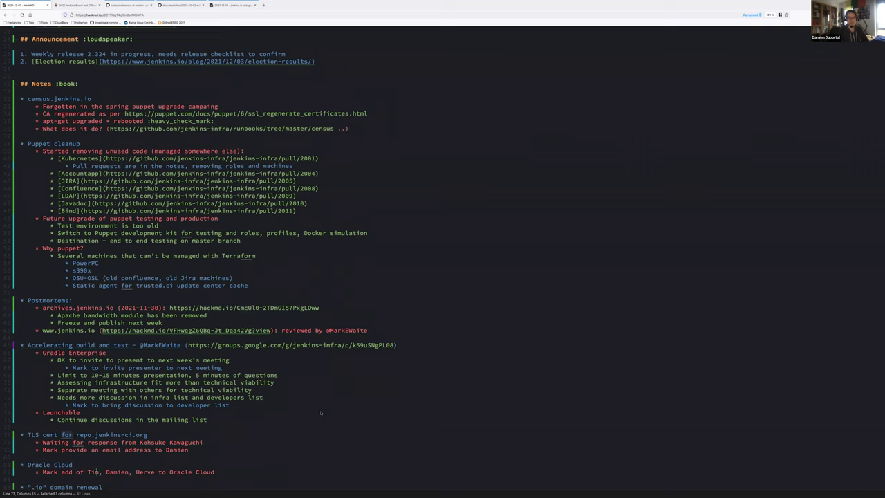
key(BackSpace)
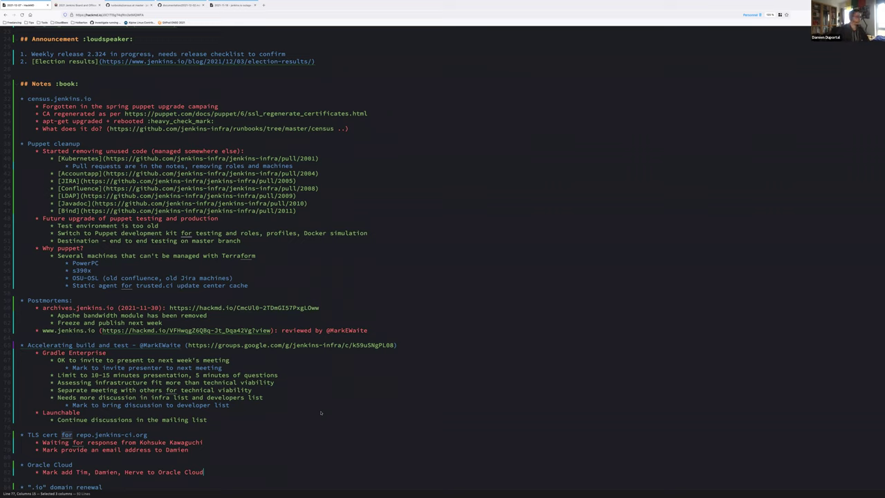
key(ctrl+Left)
text(our)
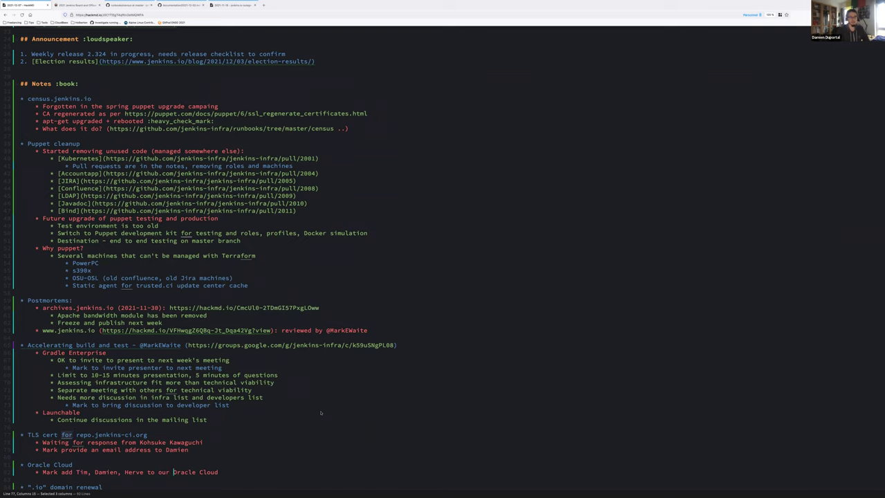
key(End)
text(account)
Step: Add a second sub-bullet naming two teammates to create an account for the new member, without 'Have'
key(Return)
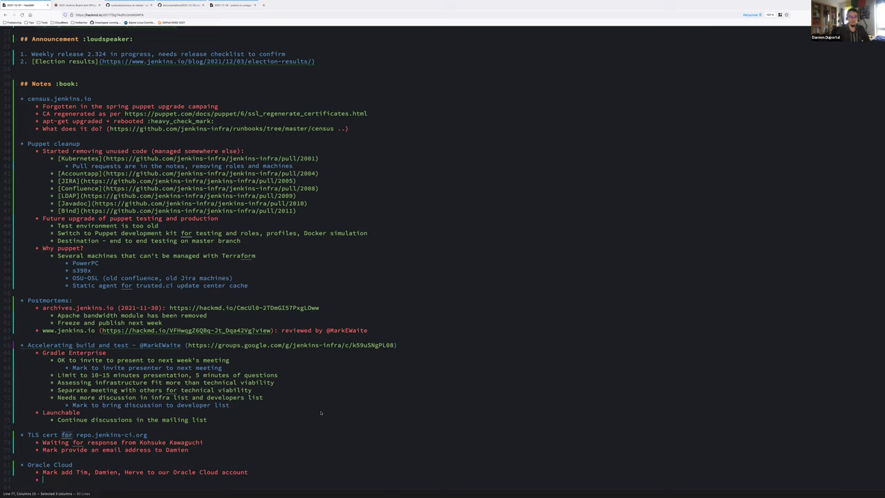
text(Have Tim)
key(BackSpace)
key(BackSpace)
key(BackSpace)
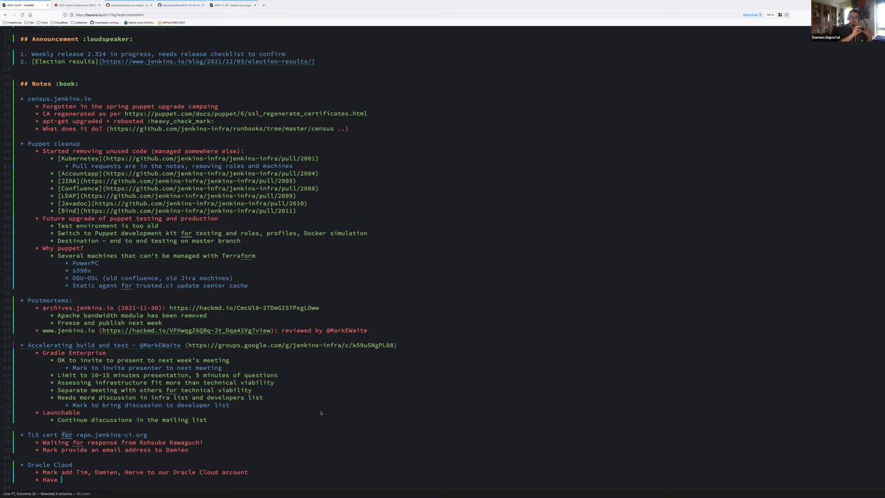
text(Dam)
text(ien or )
text(Herve d)
text(reate ac)
scroll(252, 373, down, 2)
text(count for)
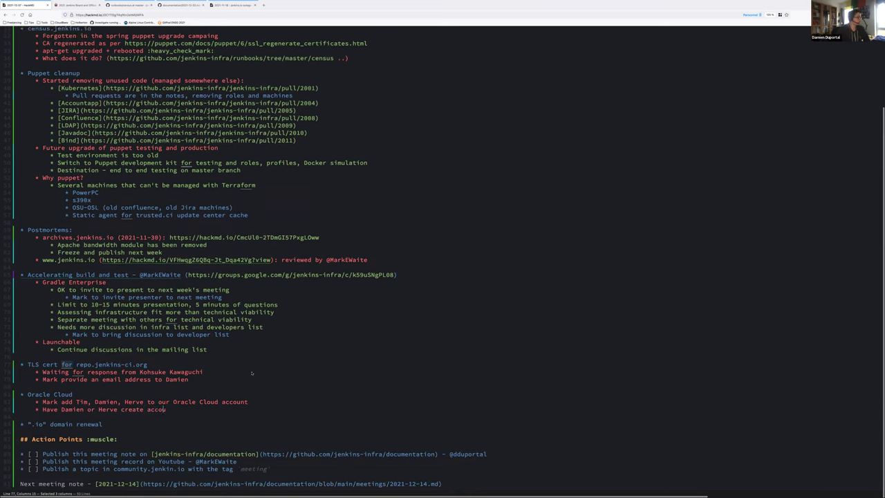
scroll(820, 408, down, 1)
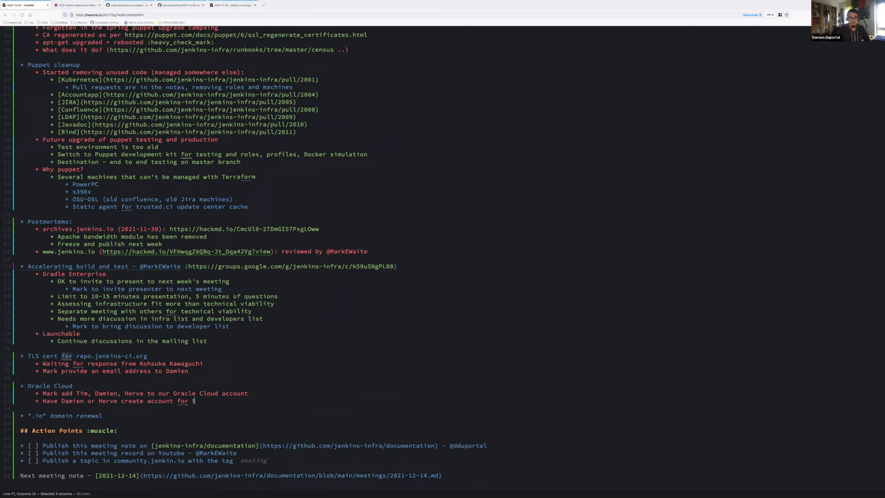
text(Stephane)
drag(61, 401, 43, 401)
key(BackSpace)
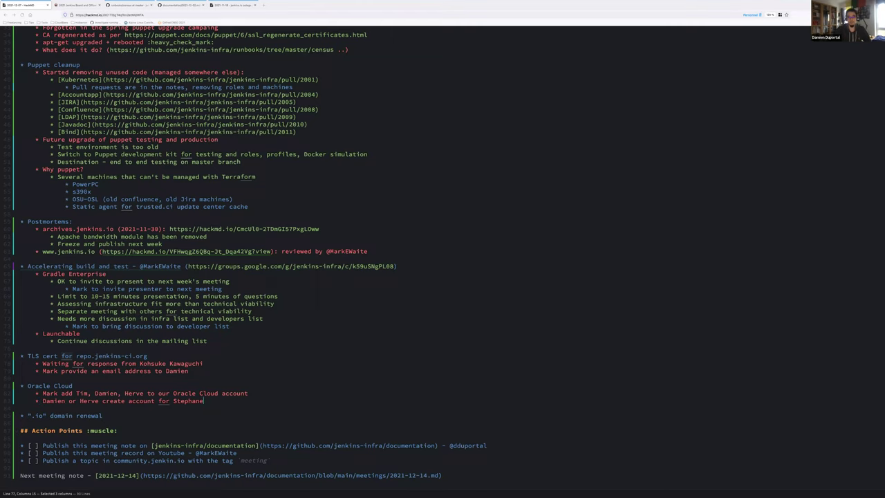
Step: Under the .io domain renewal topic, add a sub-bullet for a teammate to send an email request
key(Down)
key(Down)
key(Return)
key(Tab)
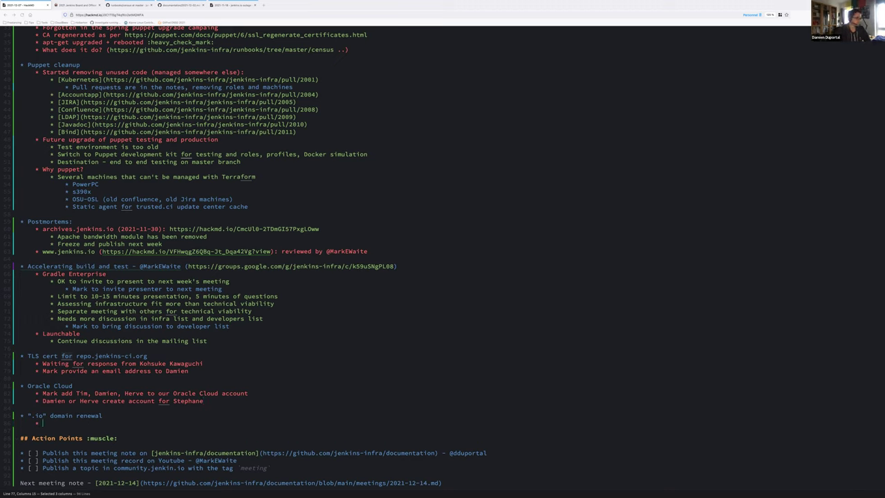
text(Damien)
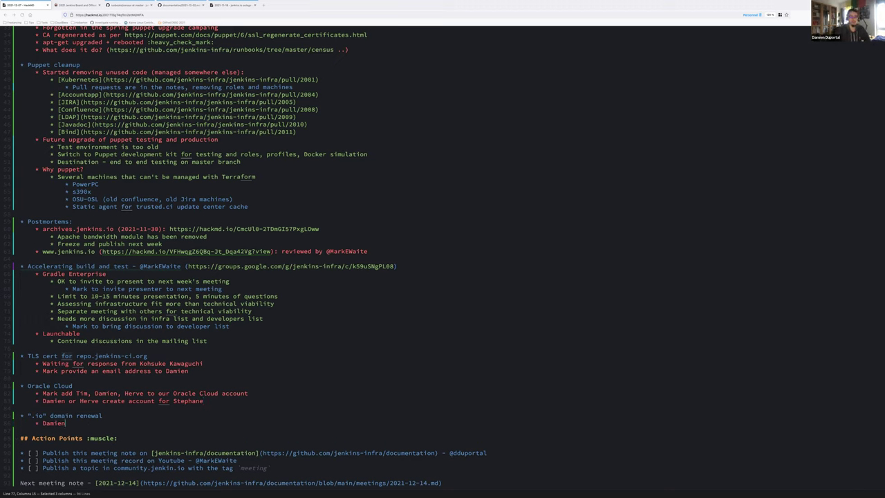
text( send email reques)
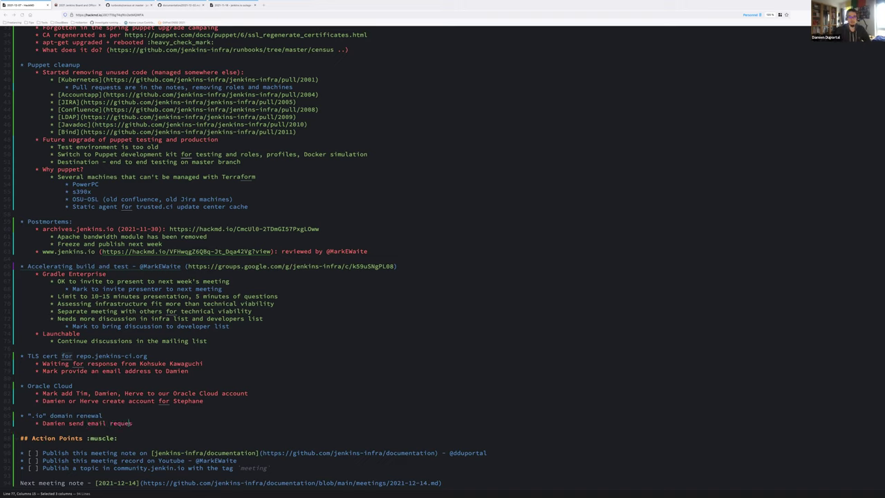
text(t to Tyler C)
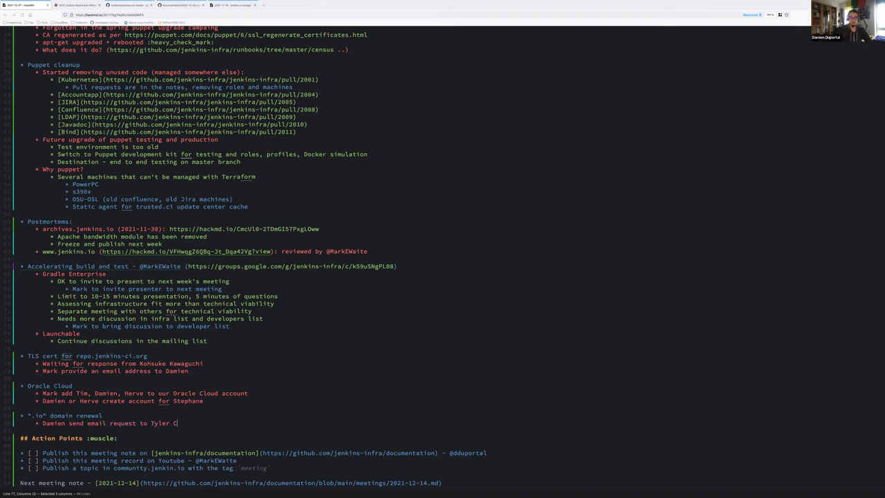
text(roy)
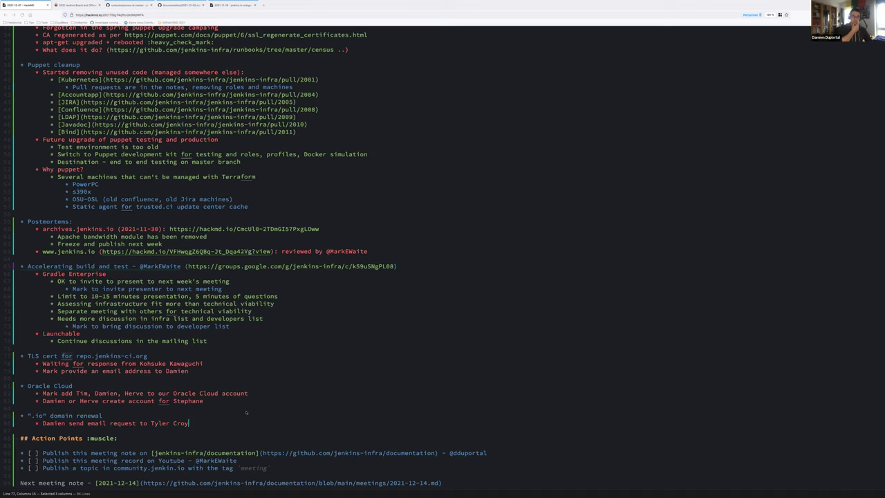
Step: Add a sub-bullet 'Eventually need to transfer domain ownership to Linux Foundation'
key(Return)
text(Would )
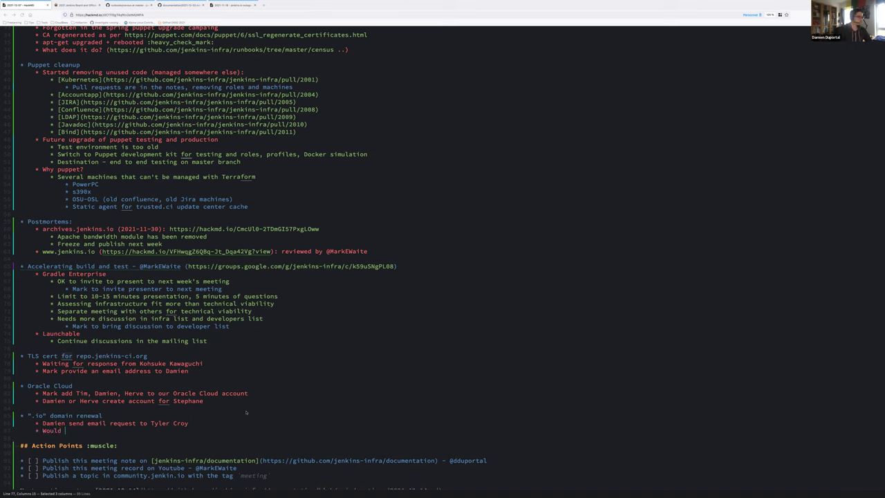
text(like to)
key(ctrl+BackSpace)
key(ctrl+BackSpace)
key(ctrl+BackSpace)
text(Eventually need to transfer domain renewal to Linux Foundation)
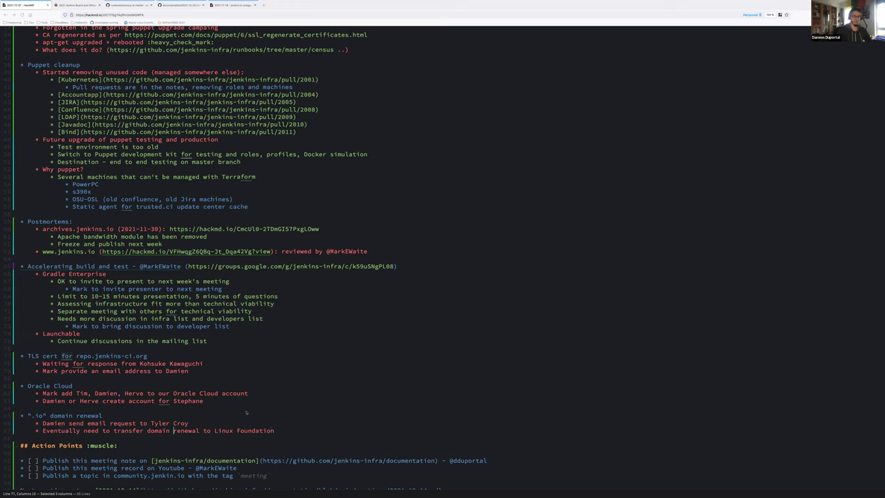
key(ctrl+d)
text(ow)
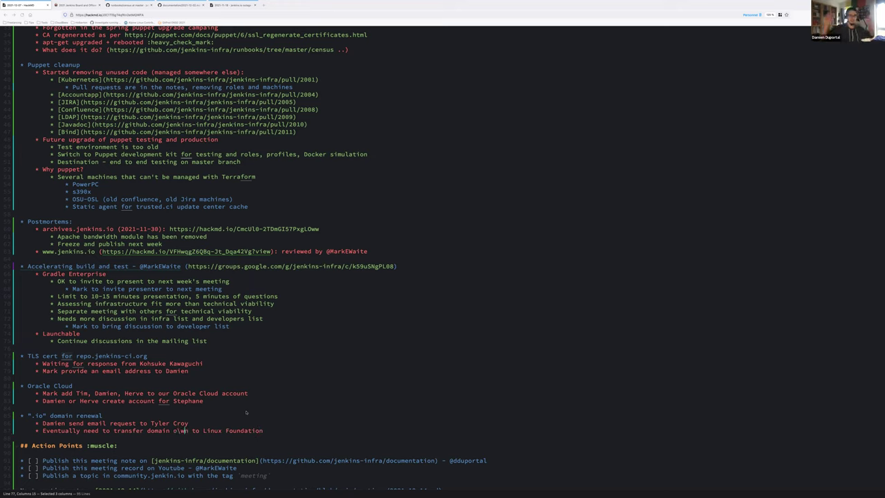
text(nership)
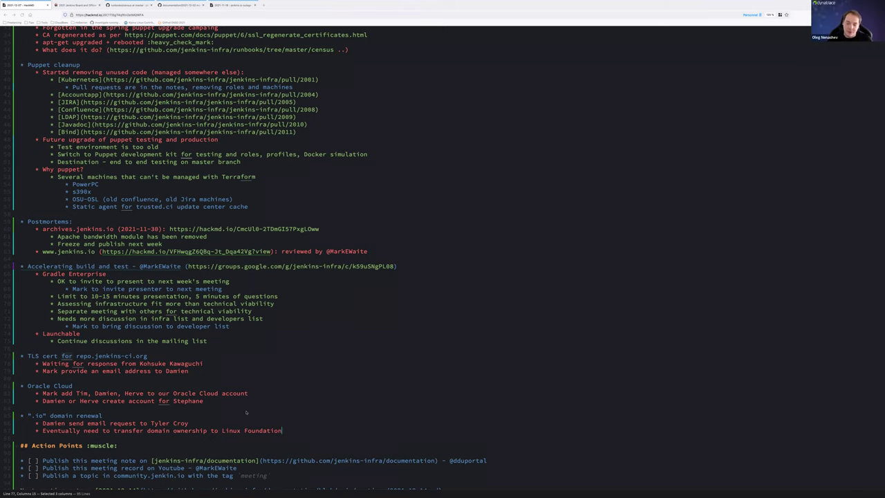
Step: Nest 'Linux Foundation acts as sustainability safety' beneath the domain-transfer bullet
key(Return)
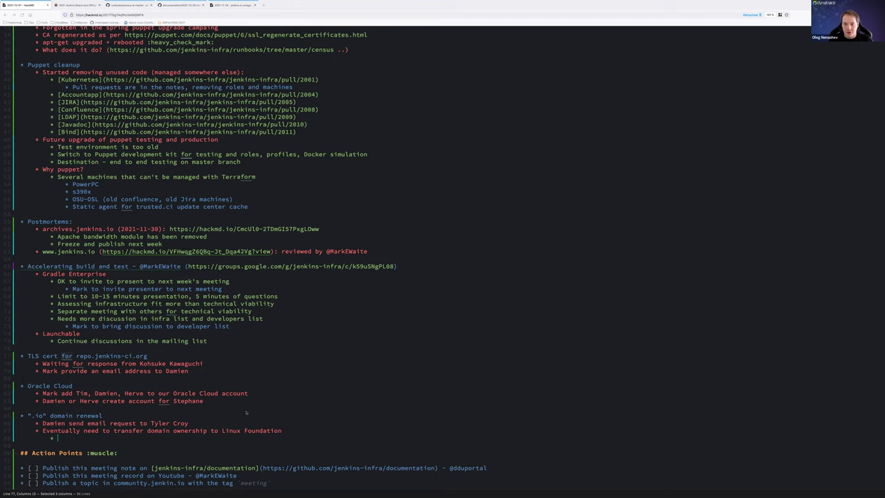
text(Linux Foundation )
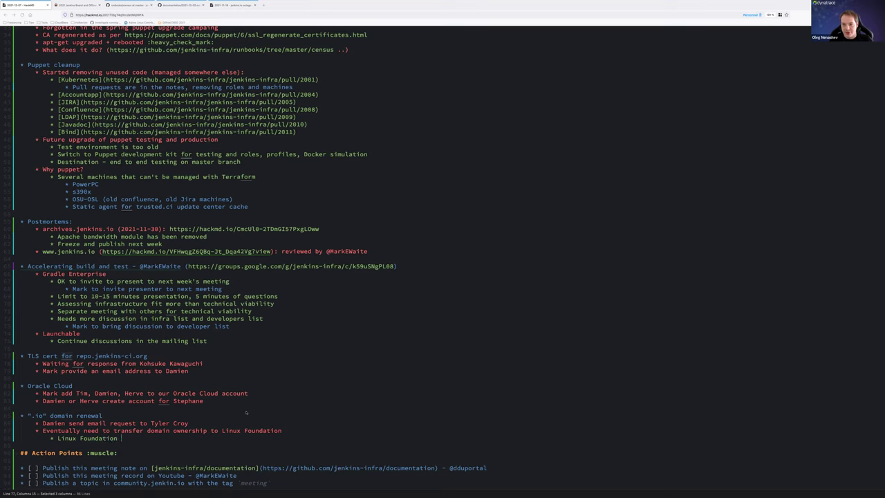
text(acts as sustainability)
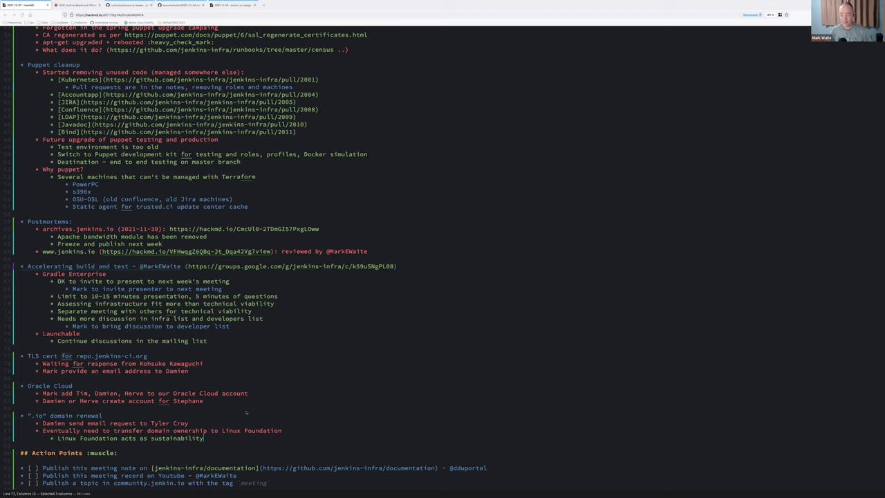
key(shift+End)
key(Right)
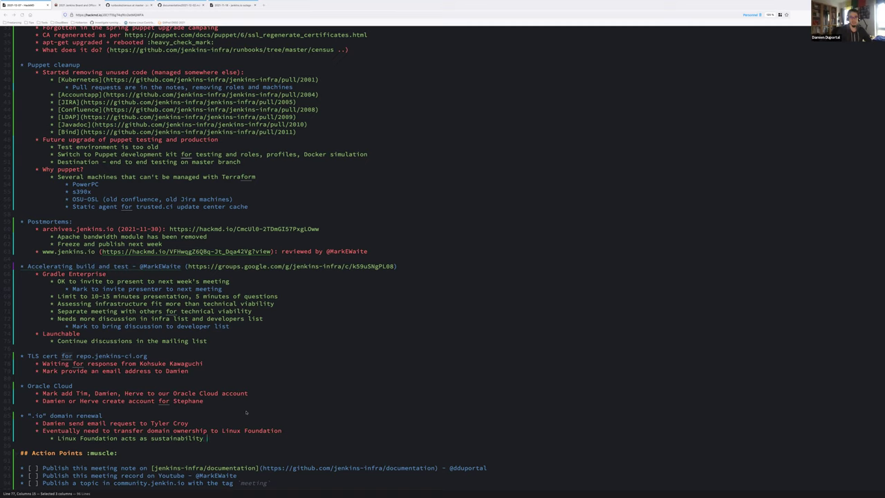
text(carrier)
key(ctrl+shift+Left)
text(safety)
Step: Add a topic bullet 'updatecli and Pipeline shared library improvements' above Action Points
key(Return)
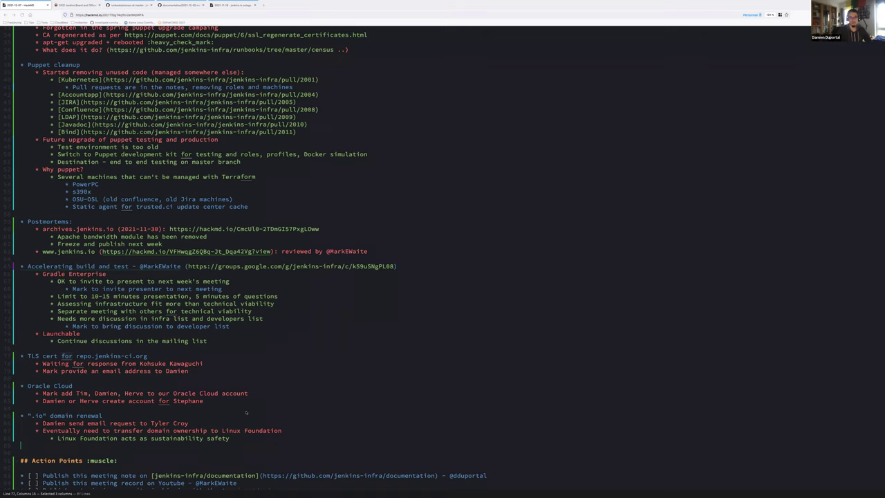
key(Return)
text(* updat)
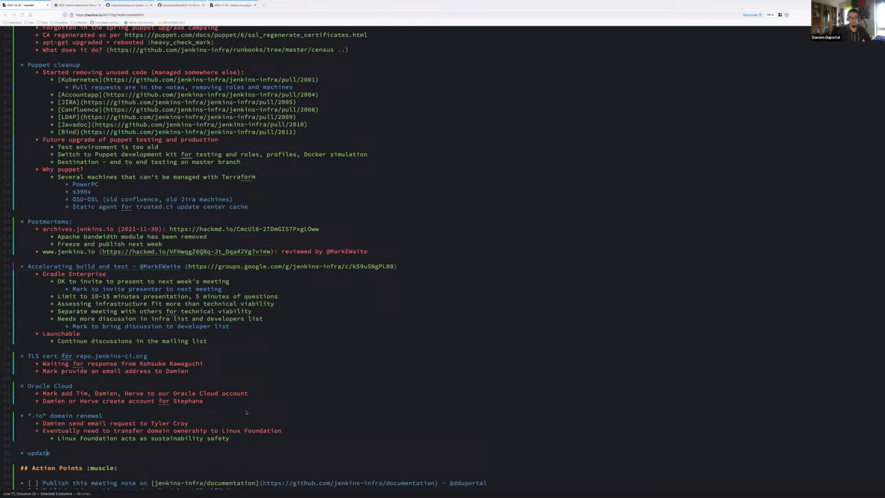
text(ecli and Pipeline shared librar)
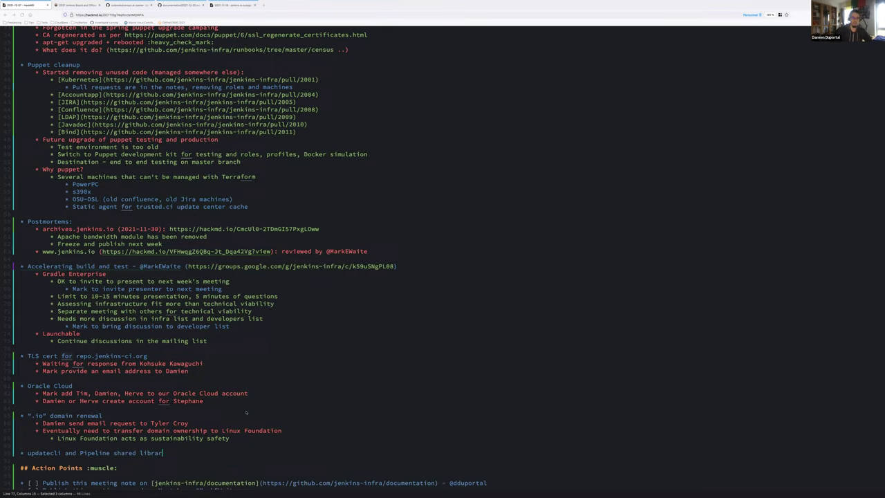
text(y improvements)
key(Return)
key(Tab)
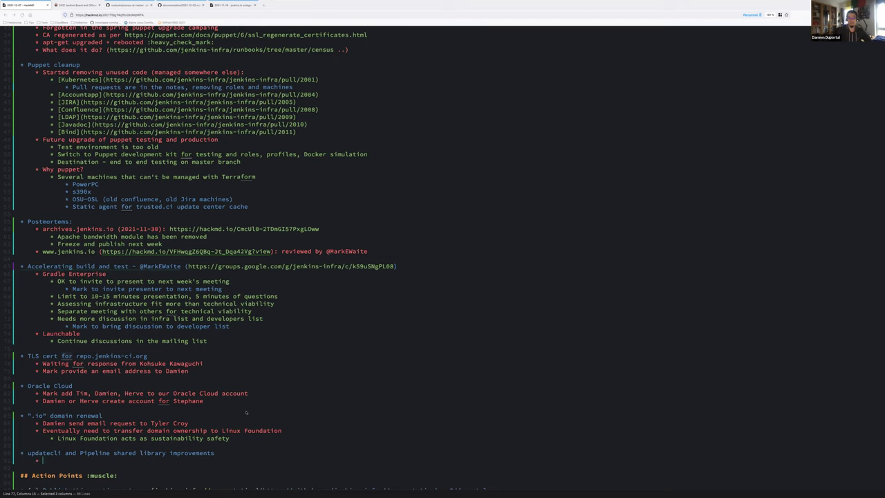
text(hanks @Her)
key(Return)
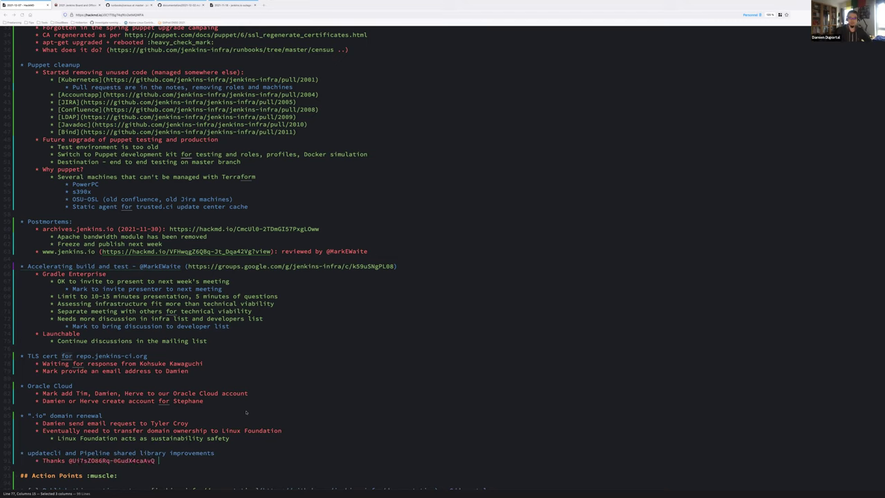
key(ctrl+shift+Left)
key(ctrl+shift+Left)
key(ctrl+shift+Left)
key(ctrl+shift+Left)
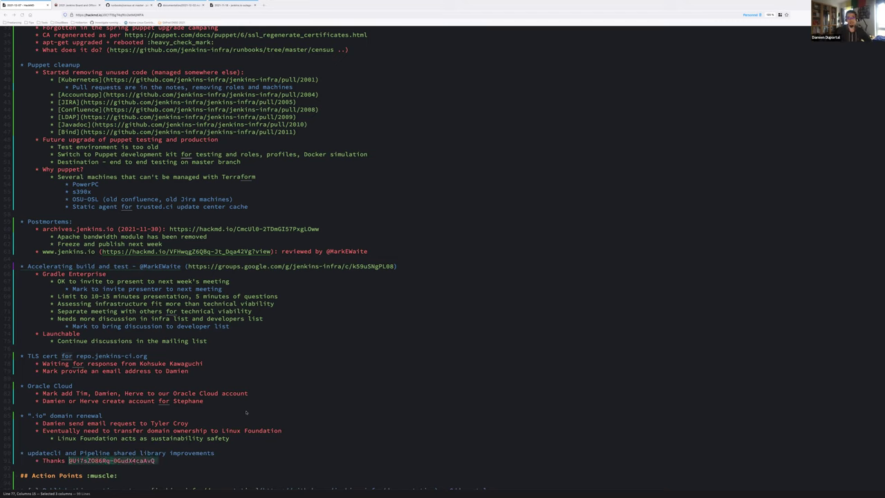
key(Right)
key(ctrl+shift+Left)
key(ctrl+shift+Left)
key(BackSpace)
text(Herve)
key(Return)
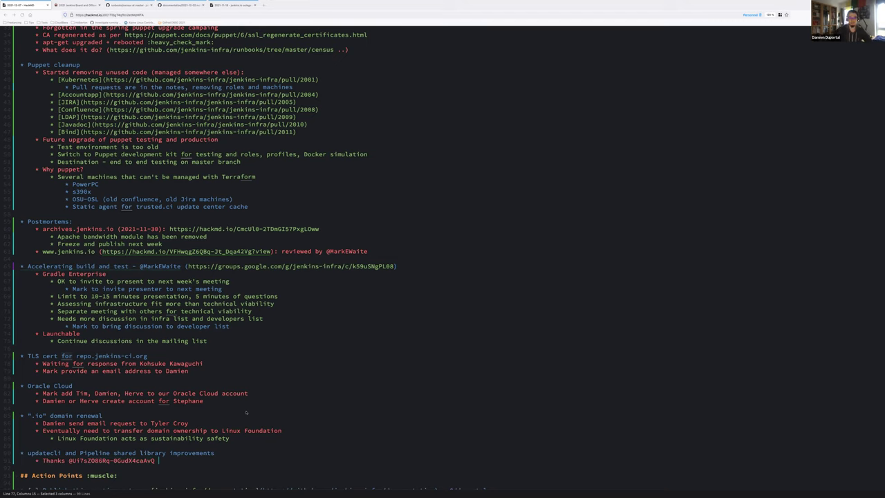
key(ctrl+shift+Left)
key(ctrl+shift+Left)
key(End)
text((Herve))
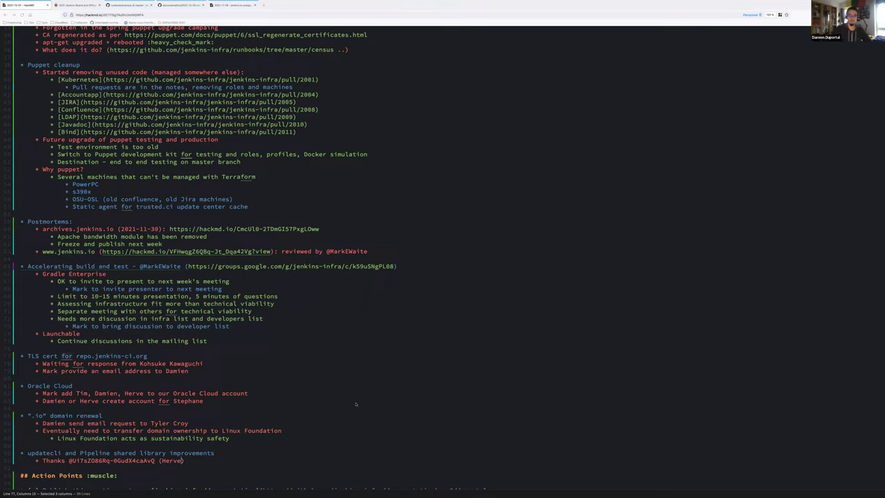
key(Left)
key(Left)
key(Left)
key(Left)
key(Left)
key(Left)
key(Left)
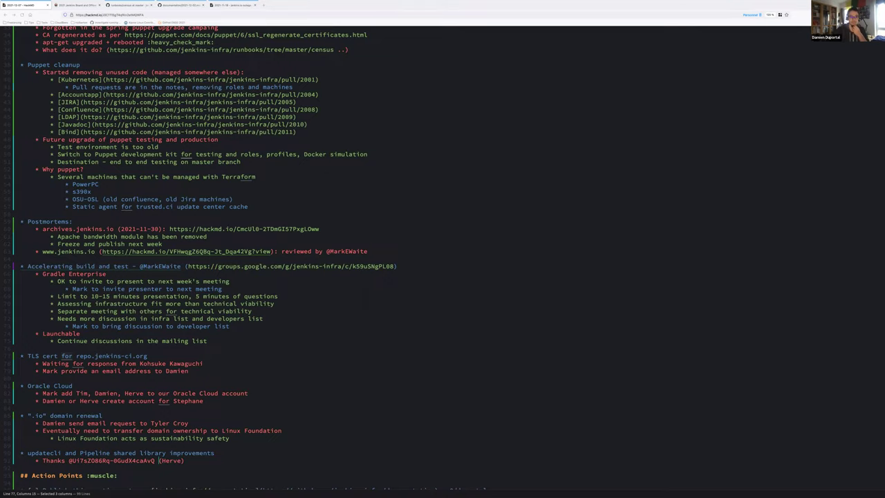
key(ctrl+shift+Left)
key(ctrl+shift+Left)
key(ctrl+shift+Left)
key(ctrl+shift+Left)
key(BackSpace)
key(BackSpace)
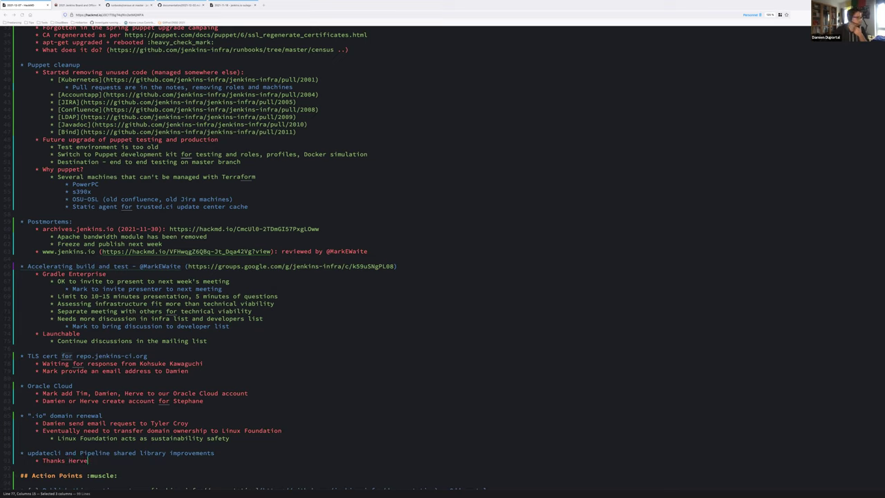